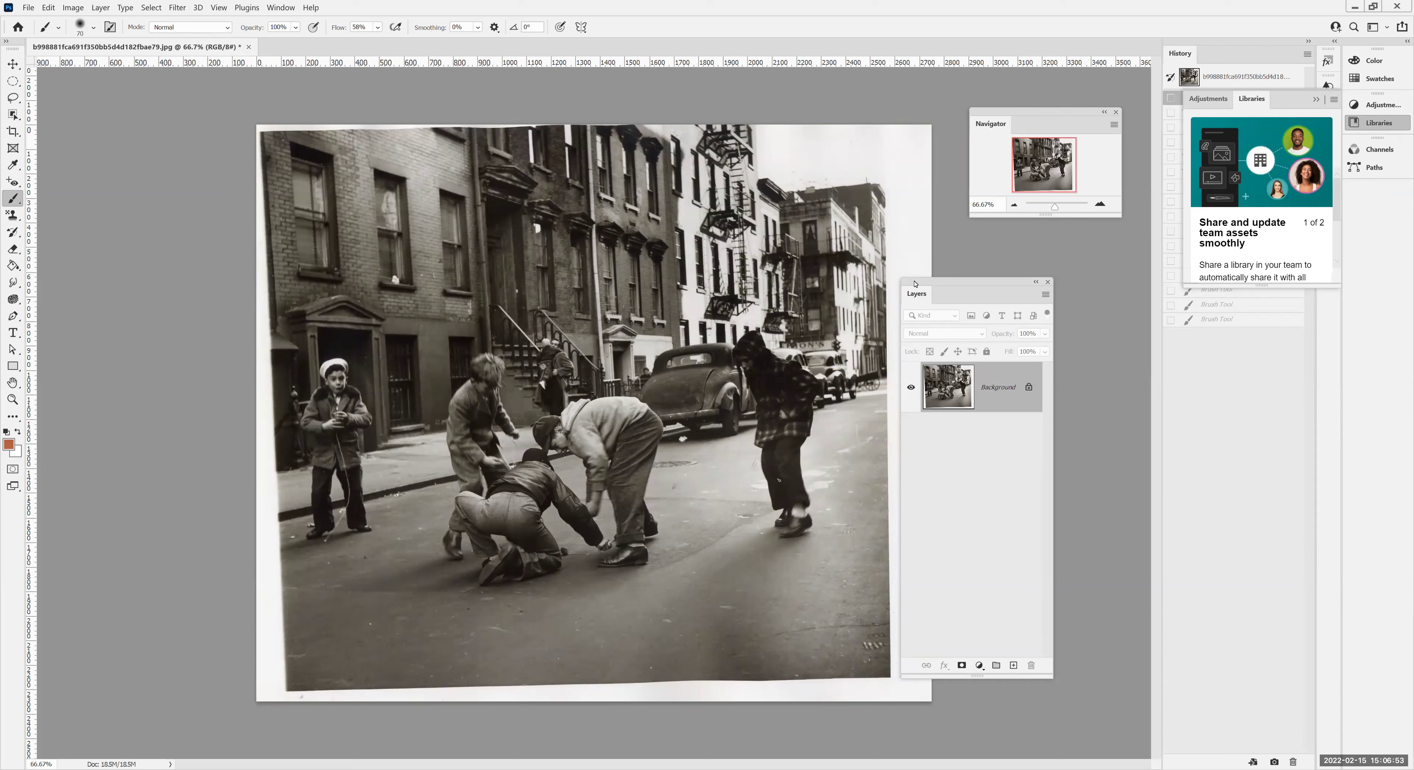
Step: Convert the locked Background layer into an editable Layer 0
left_click_drag(963, 281, 1011, 279)
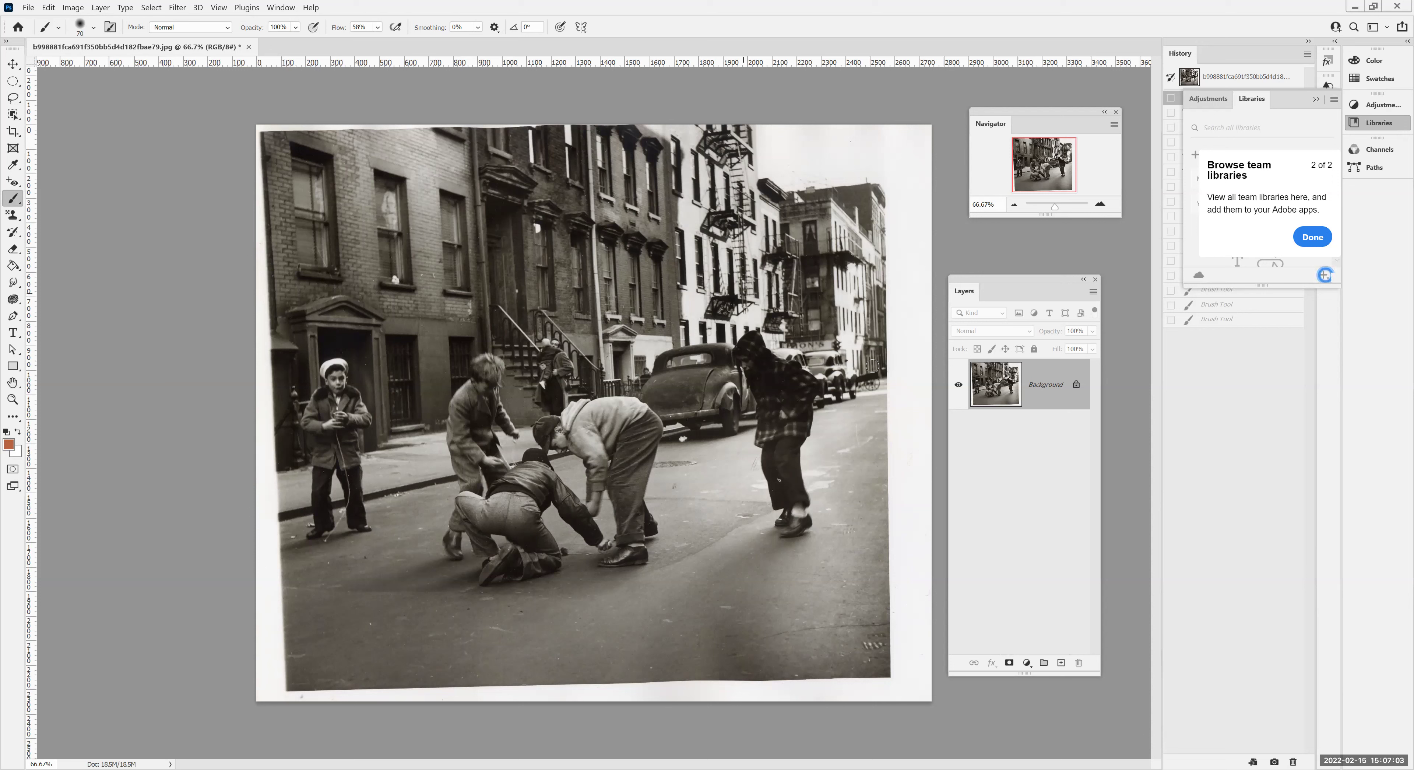
left_click(1076, 385)
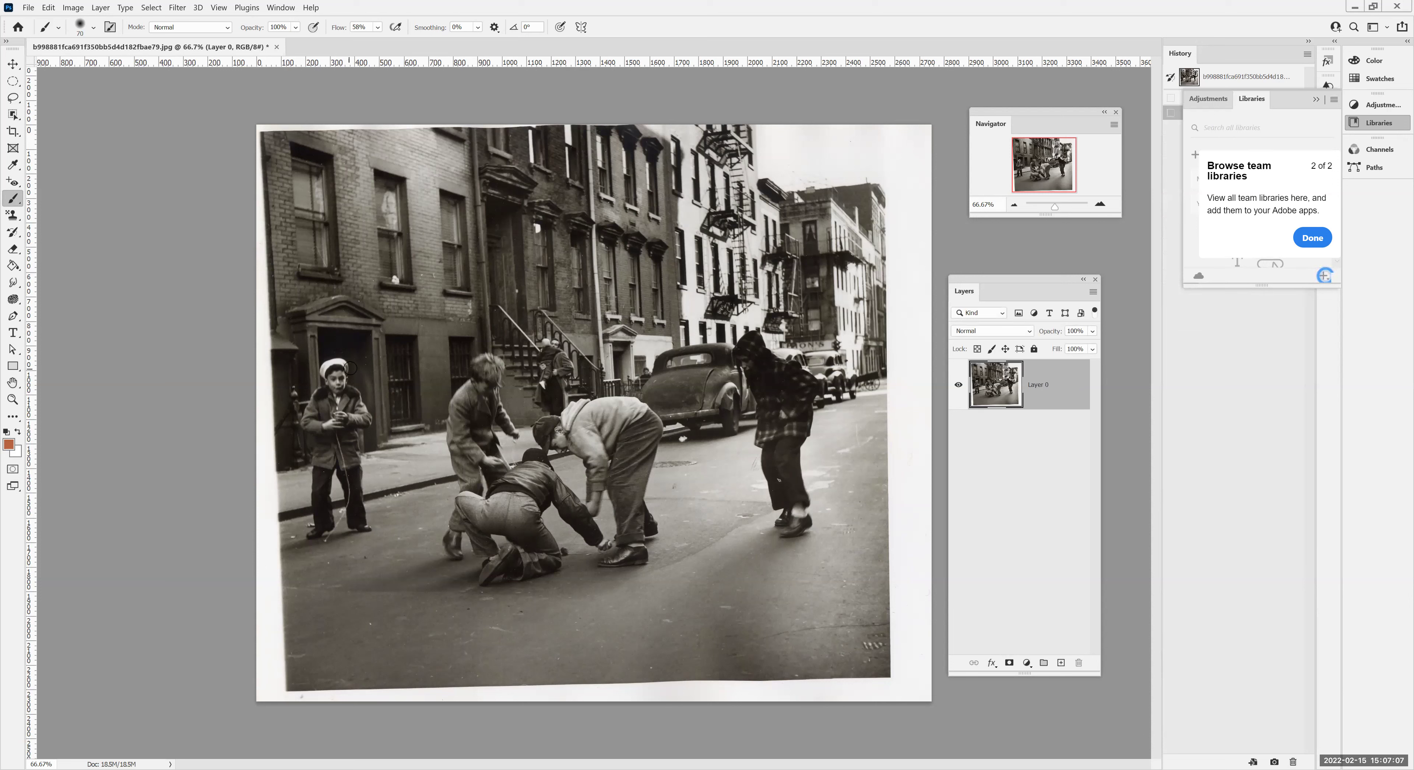
Step: Rotate Layer 0 about 2.1° clockwise with Free Transform to level the tilted print
left_click(72, 13)
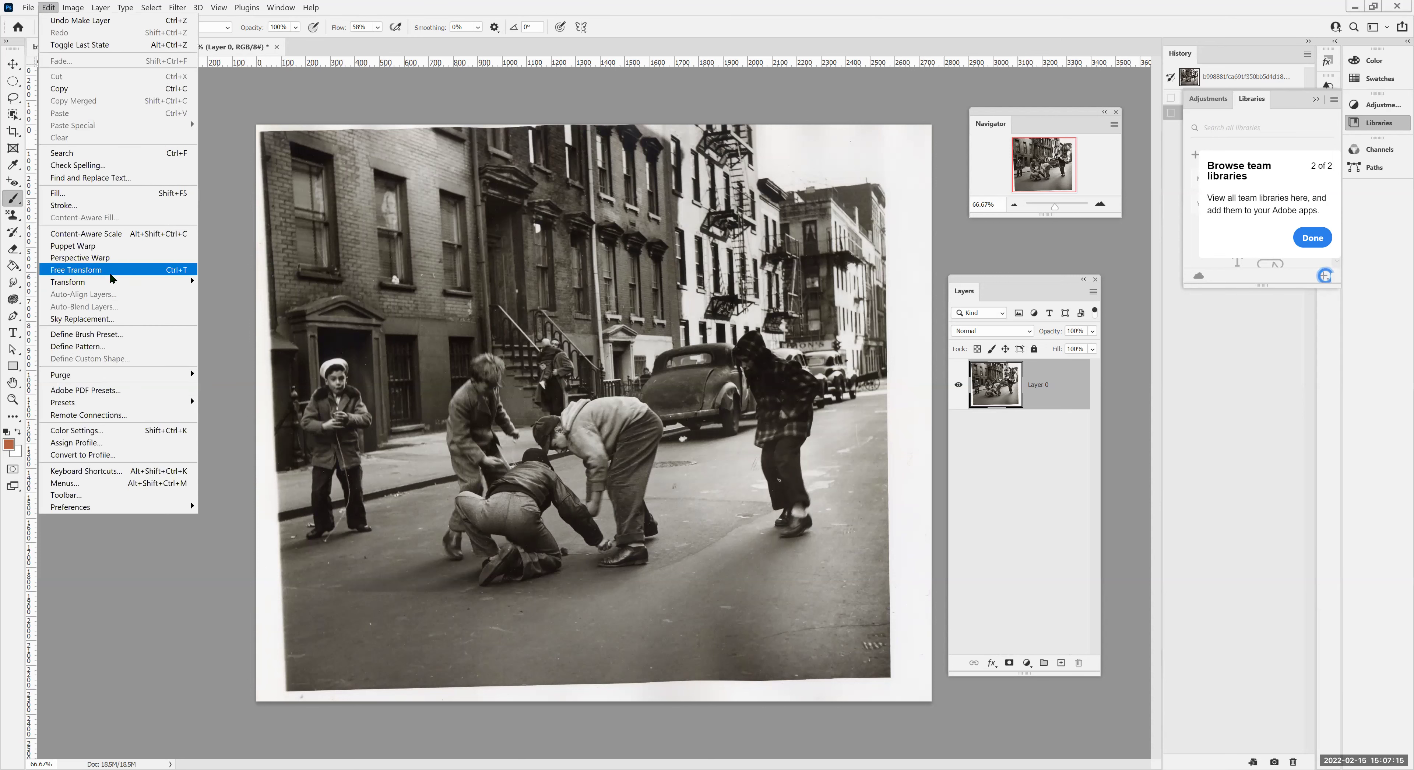
left_click(93, 272)
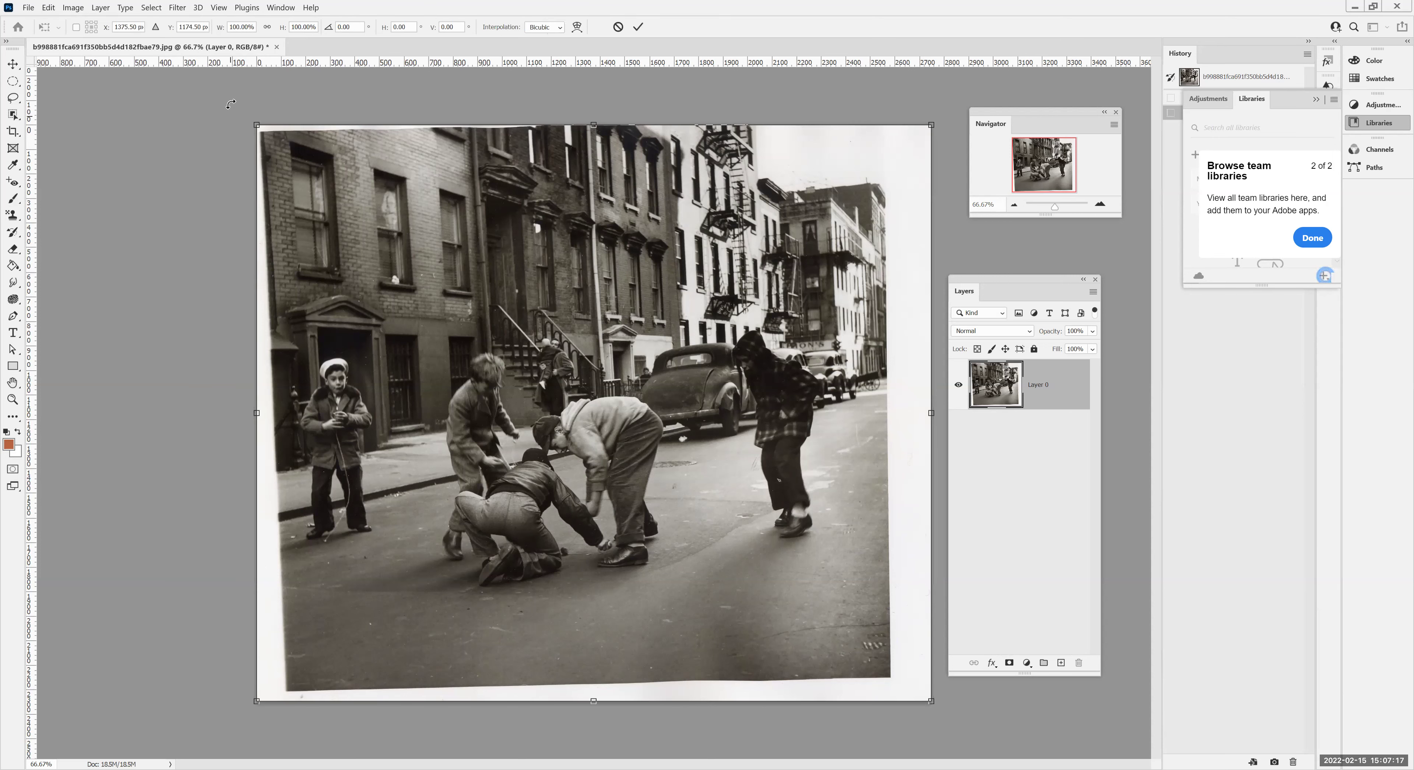
left_click_drag(229, 94, 228, 92)
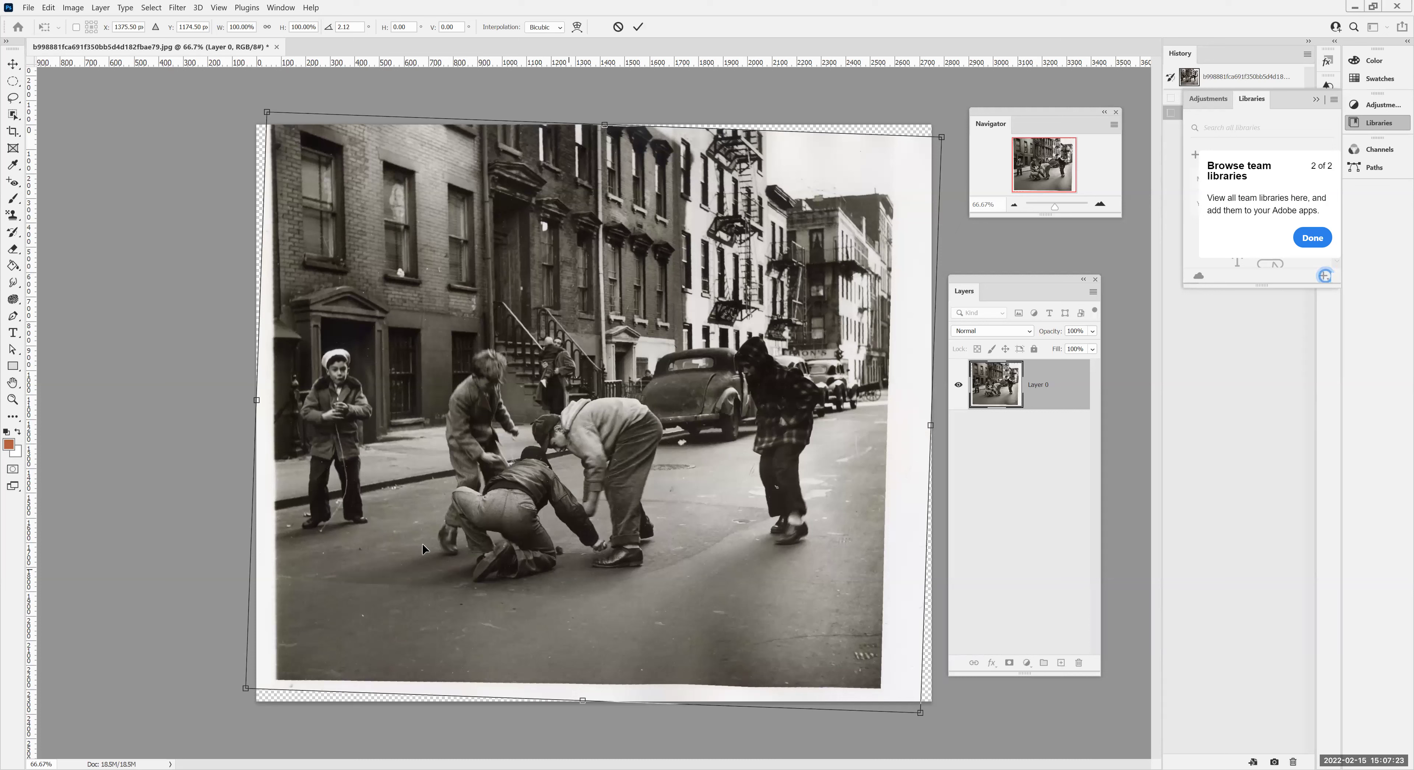
left_click(638, 27)
key("b")
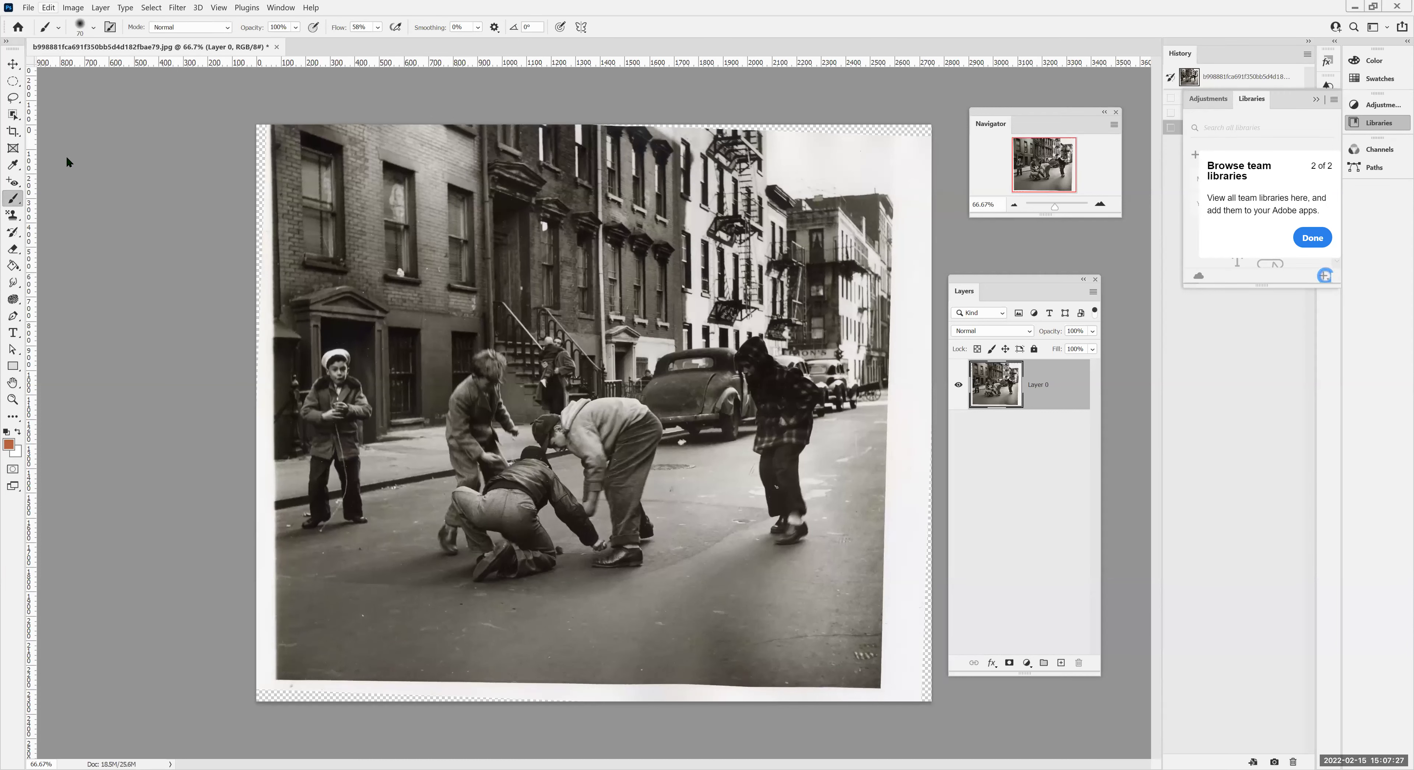
left_click(77, 269)
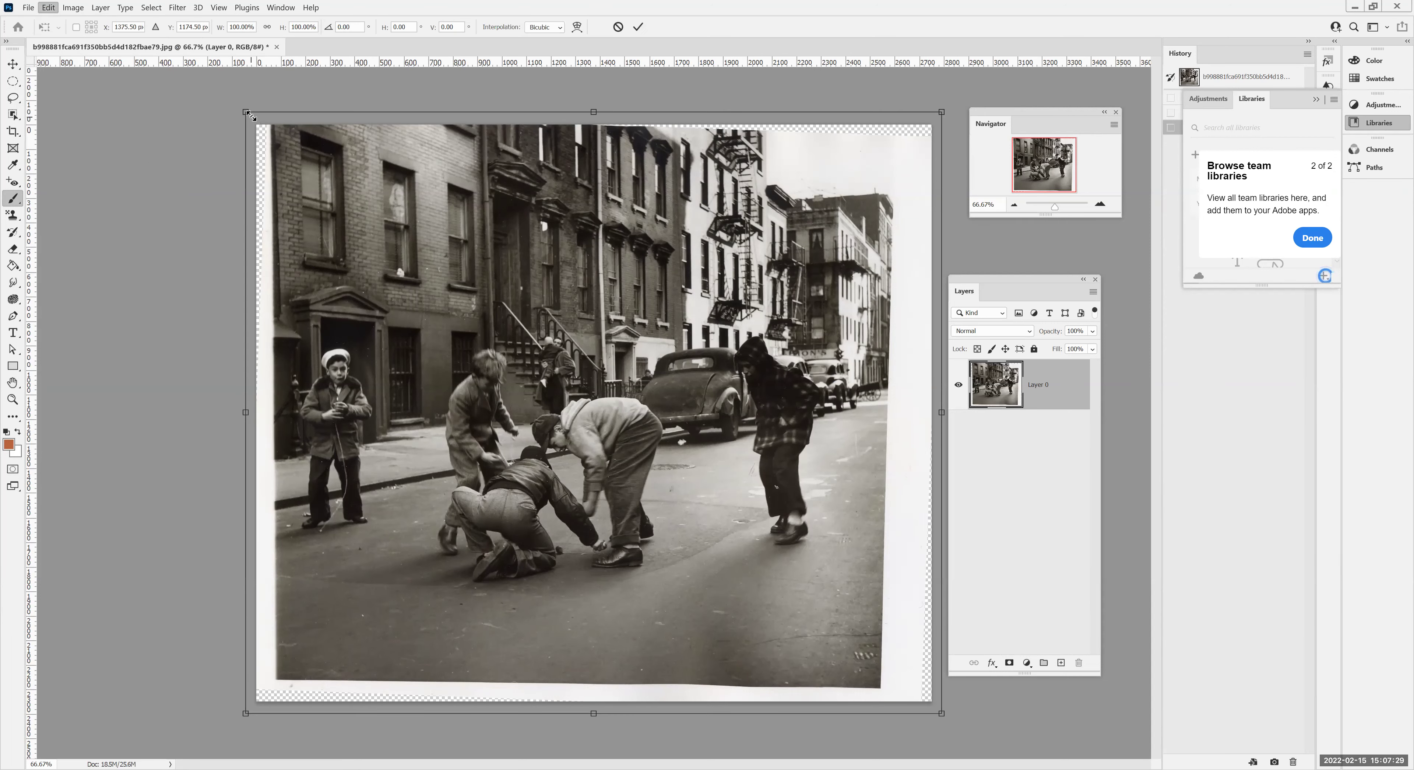
Step: Crop the left, bottom and right edges to remove the white border and transparent slivers
left_click(617, 27)
left_click(13, 132)
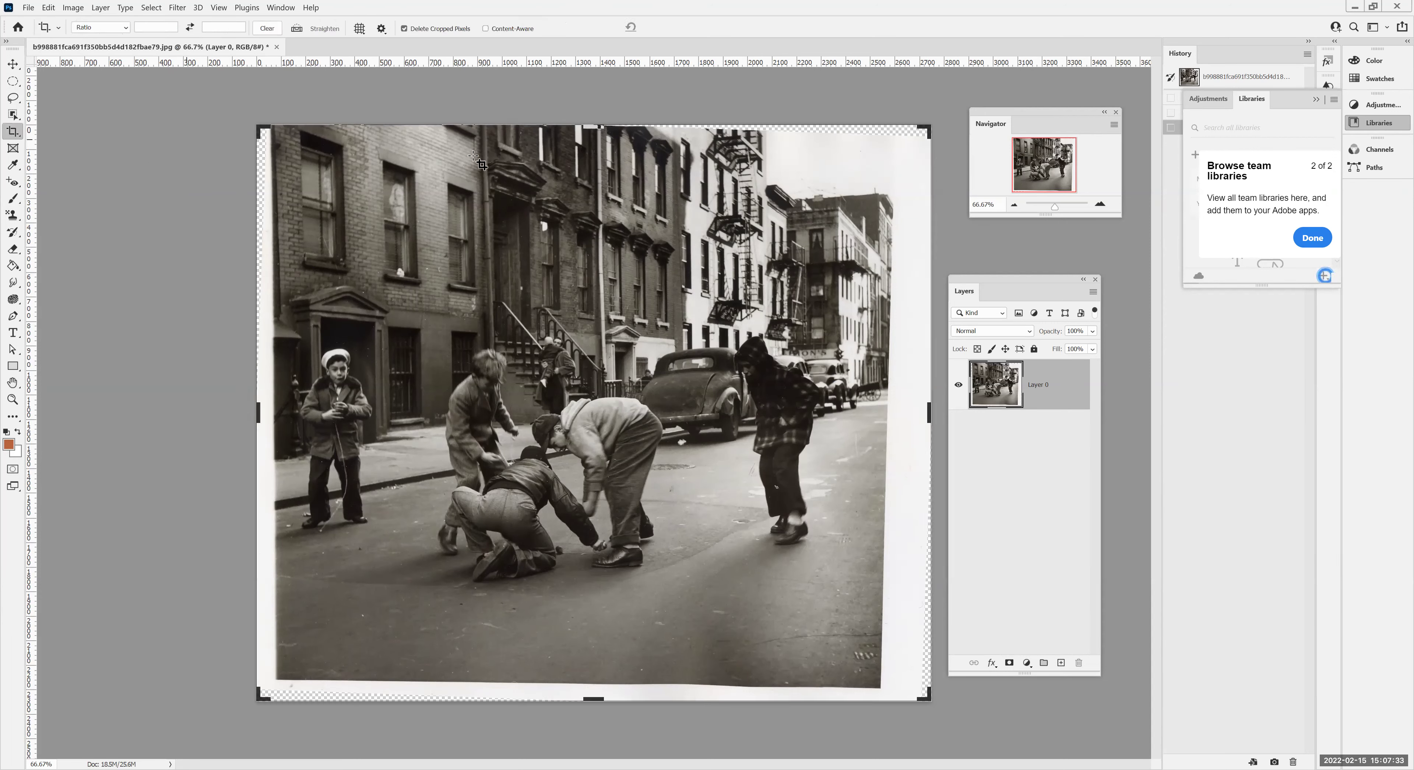
left_click_drag(590, 126, 592, 151)
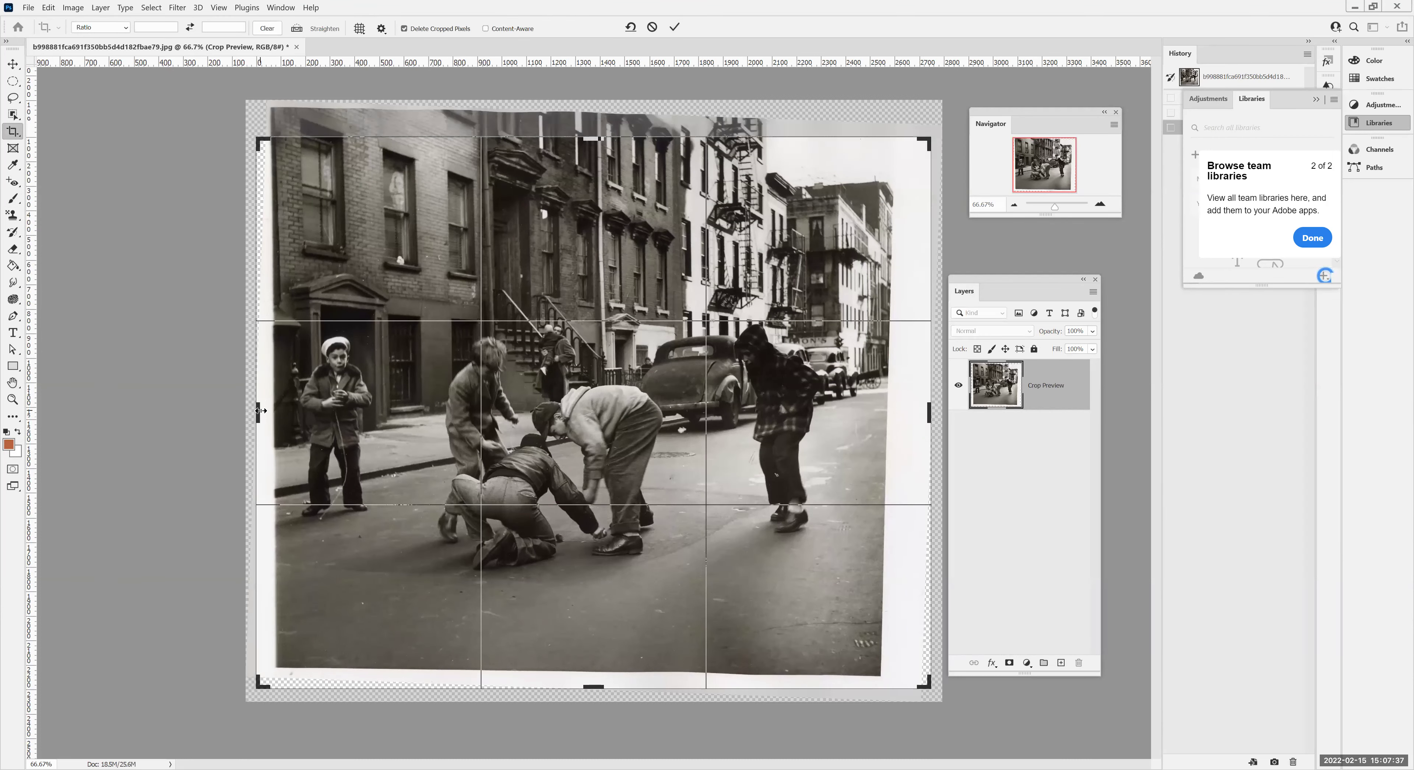
left_click_drag(276, 415, 304, 416)
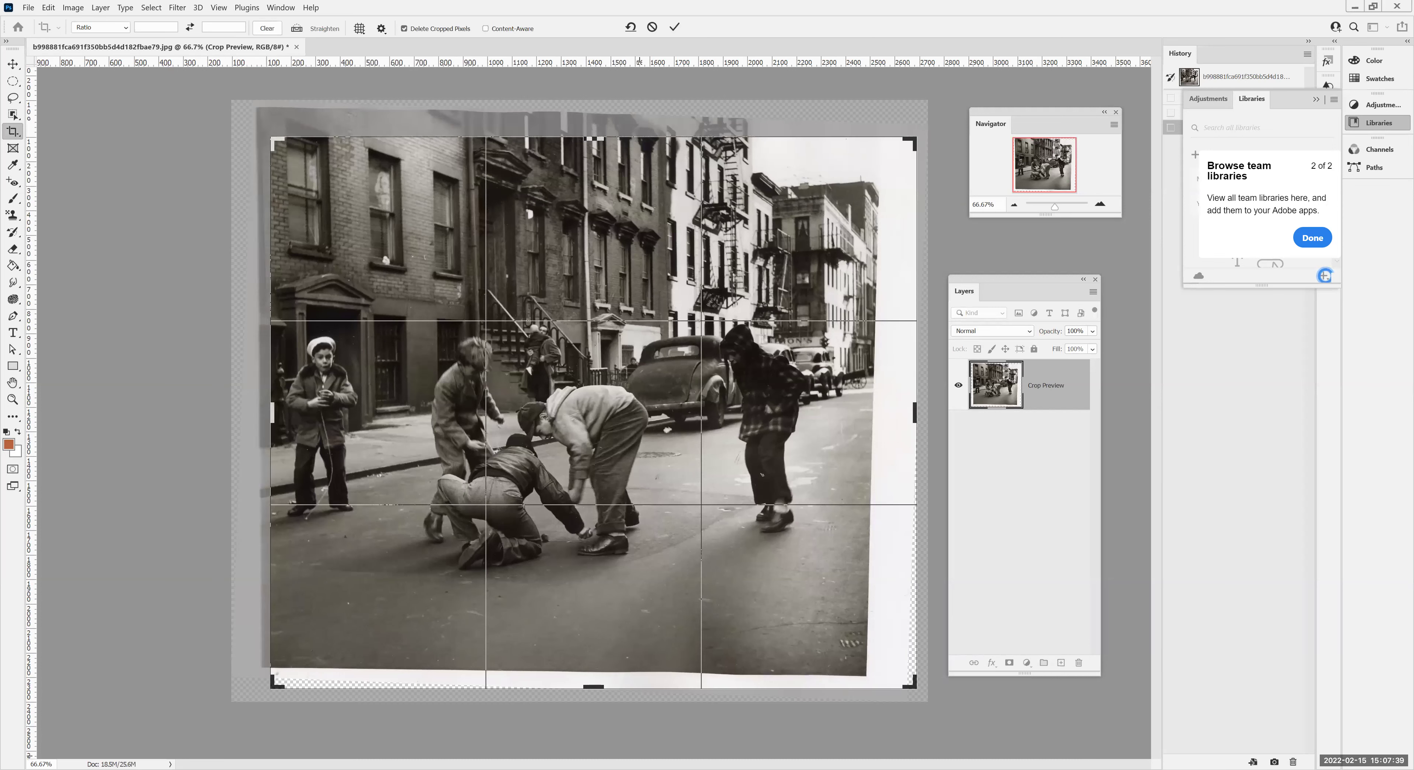
left_click_drag(599, 689, 602, 659)
left_click_drag(913, 412, 890, 413)
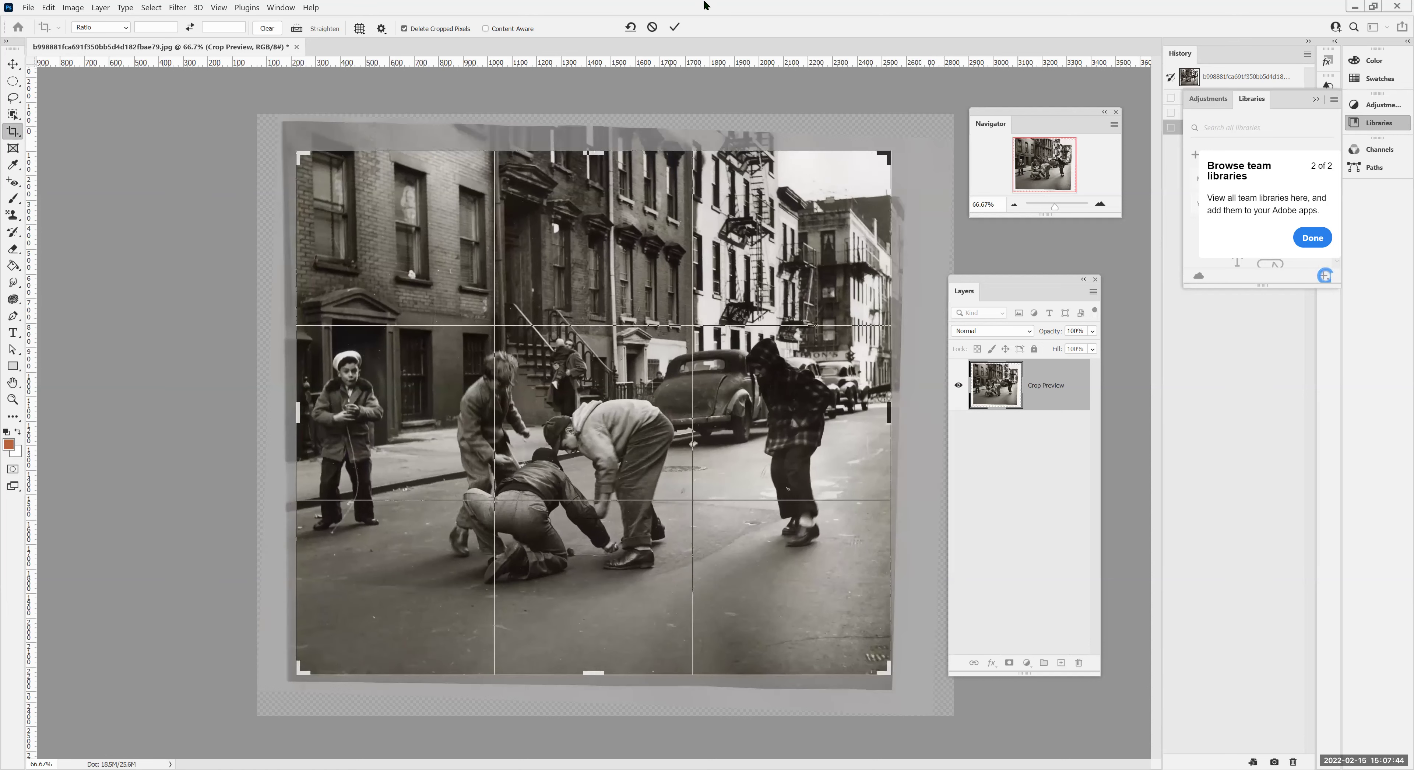
left_click(674, 27)
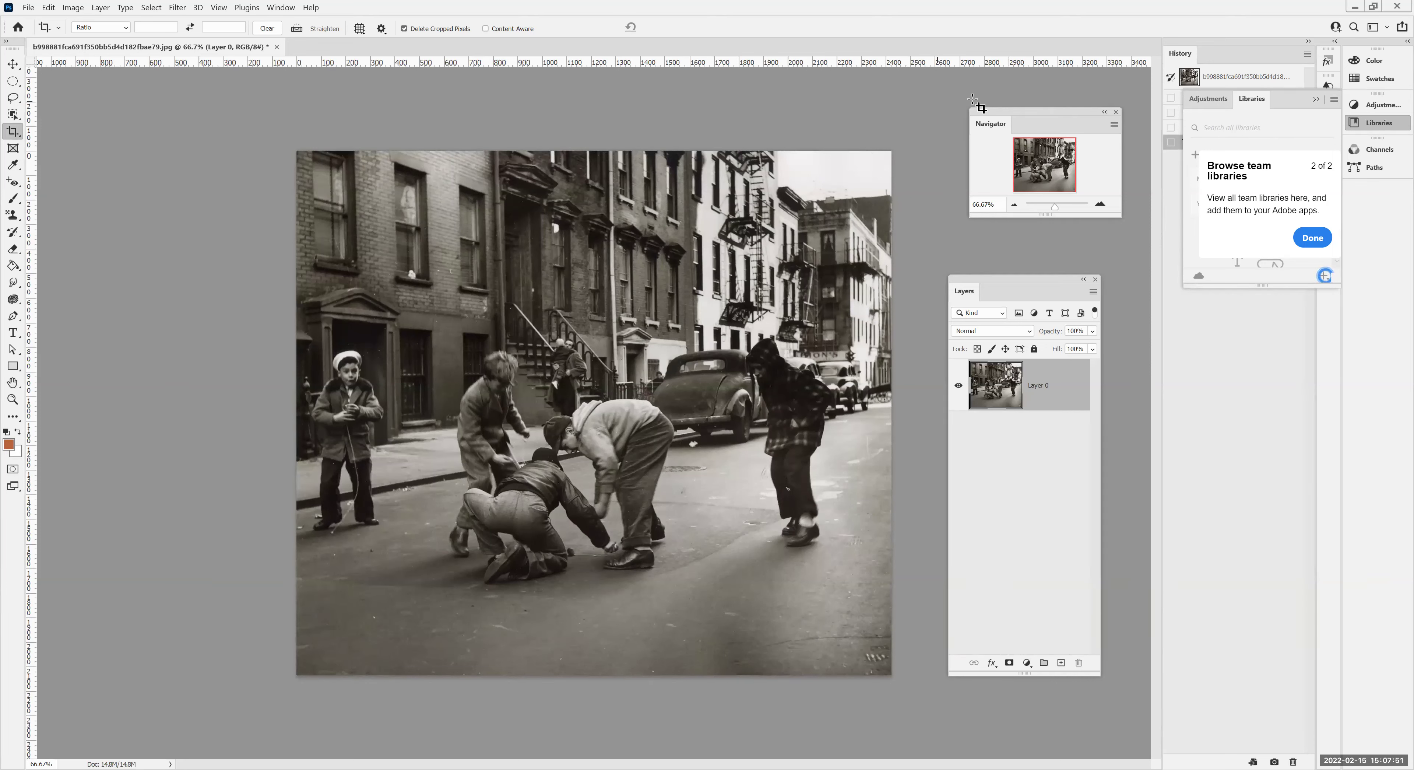
Step: Add a Levels 1 adjustment layer with inputs 15, 1.42 and 225, toggling it to compare
left_click_drag(906, 78, 906, 78)
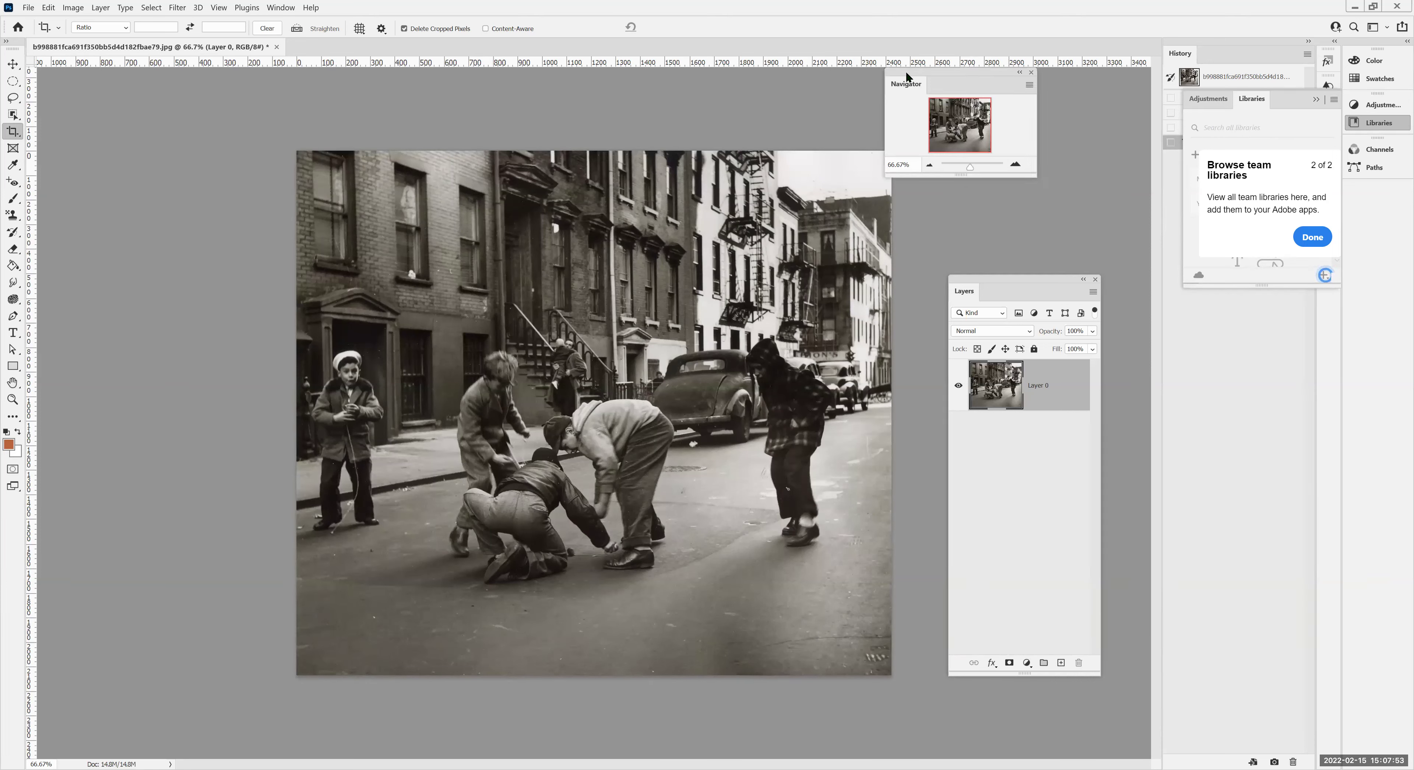
left_click(1318, 100)
left_click(1381, 104)
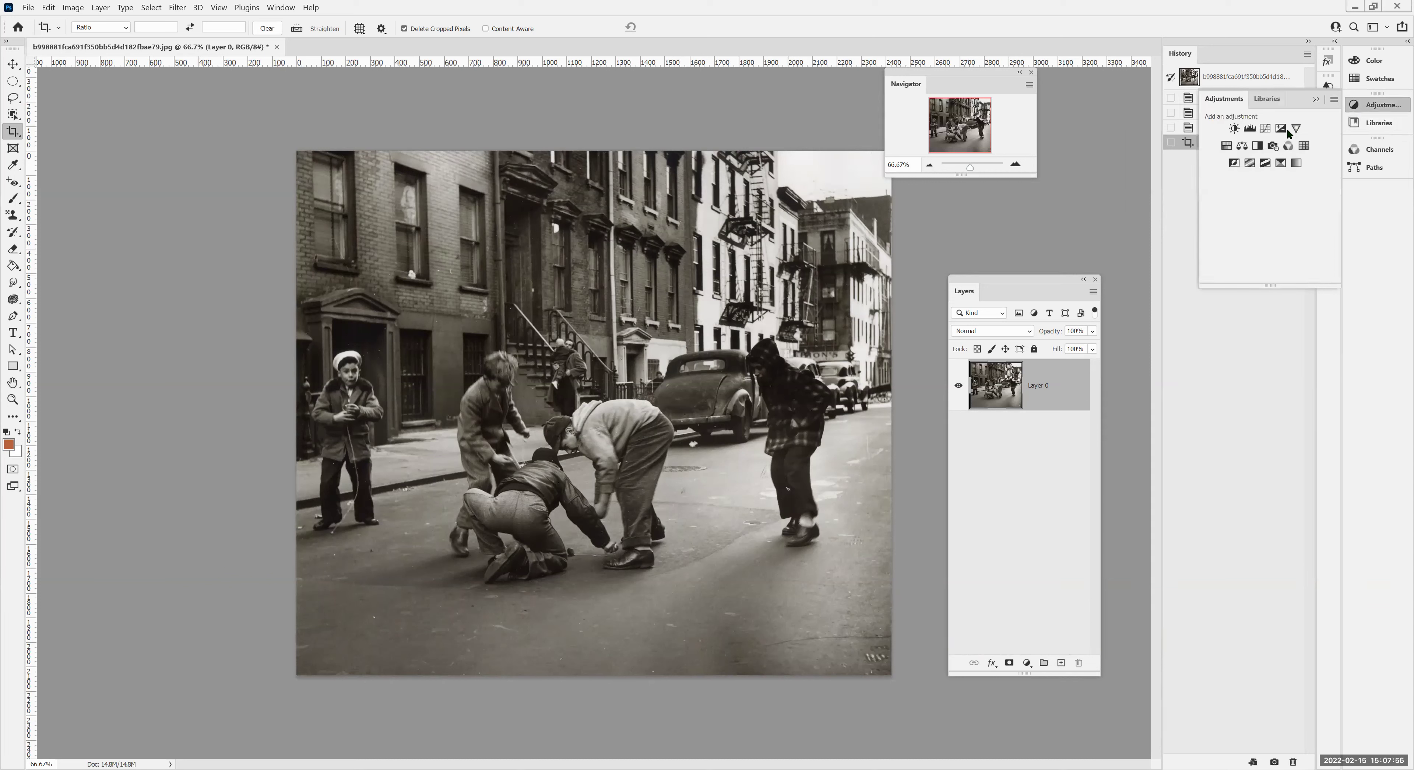
left_click(1250, 129)
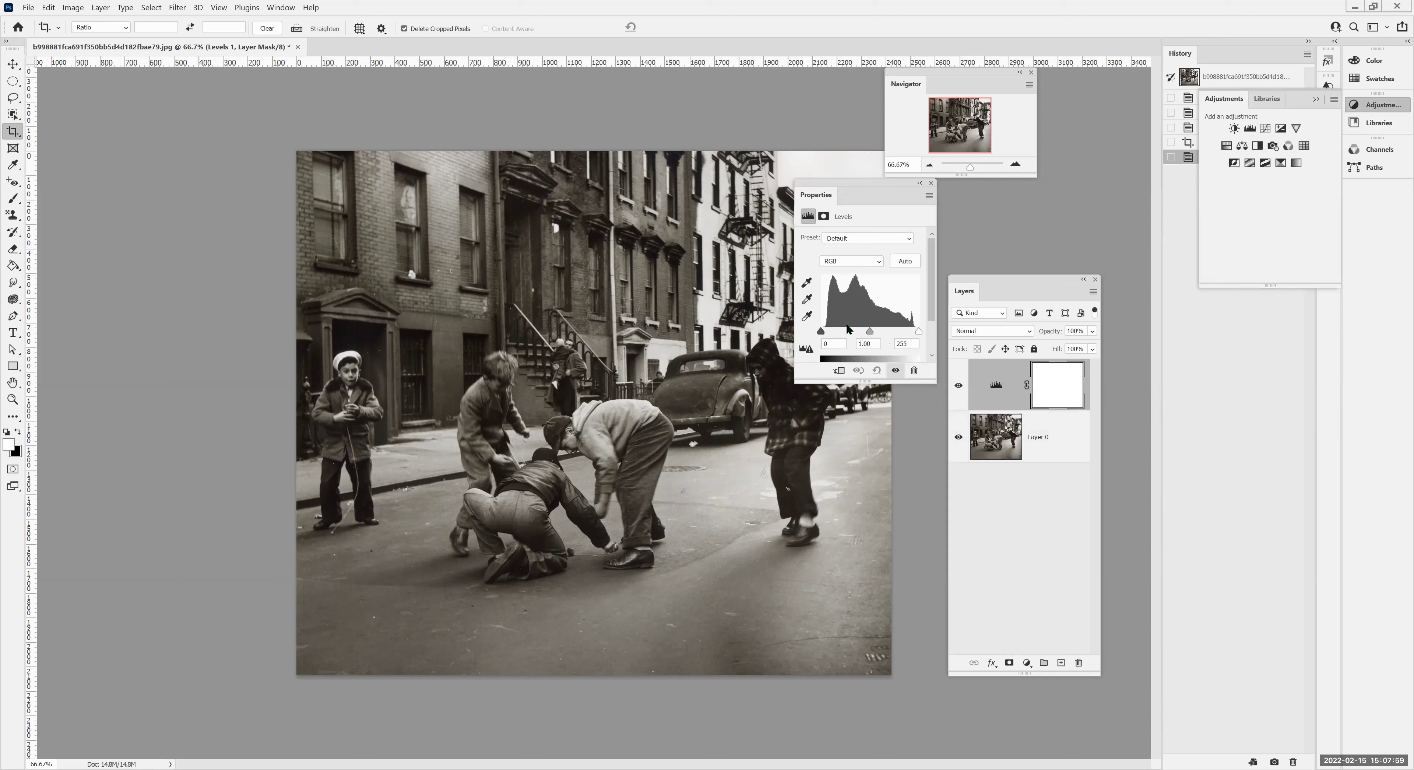
mouse_move(821, 331)
left_mouse_down()
mouse_move(913, 333)
mouse_move(828, 331)
left_mouse_up()
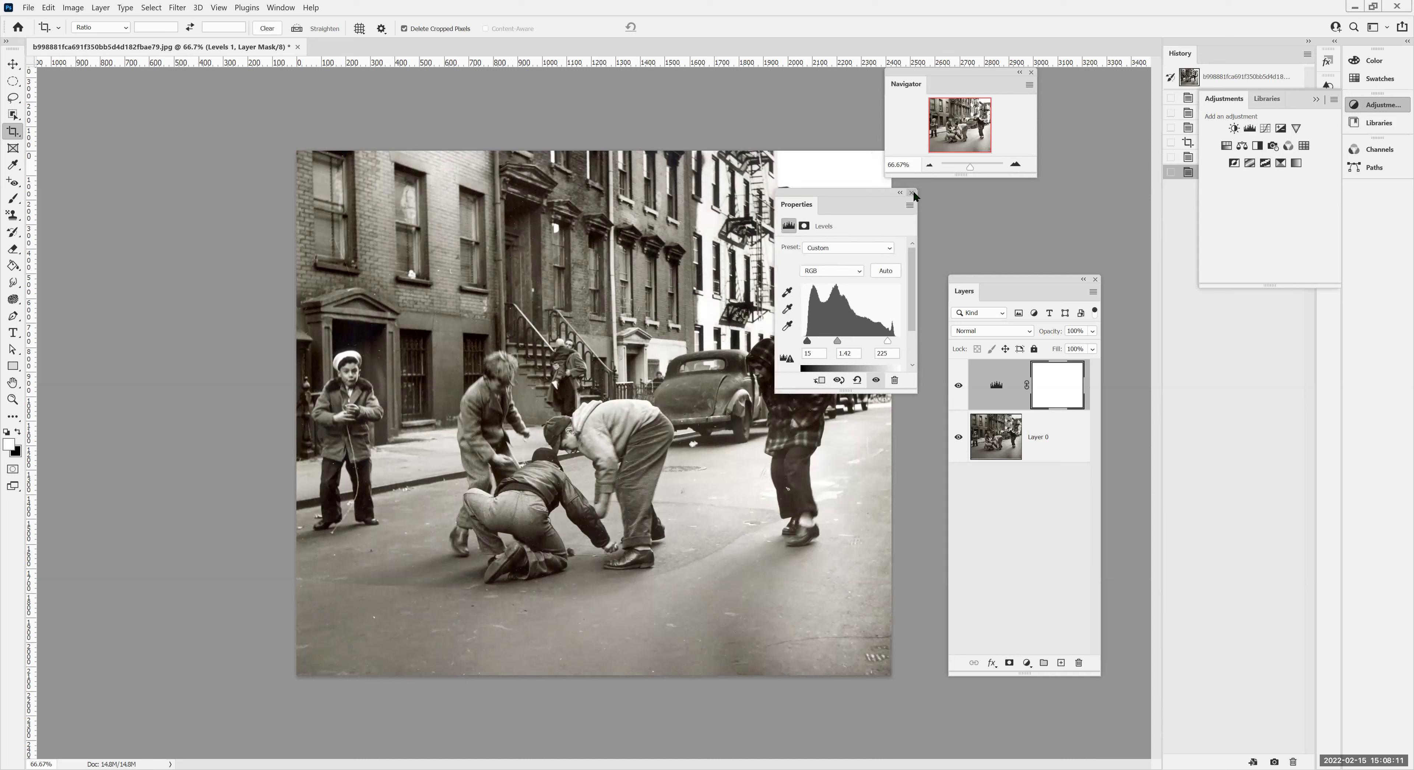
left_click(931, 183)
left_click_drag(991, 273, 967, 274)
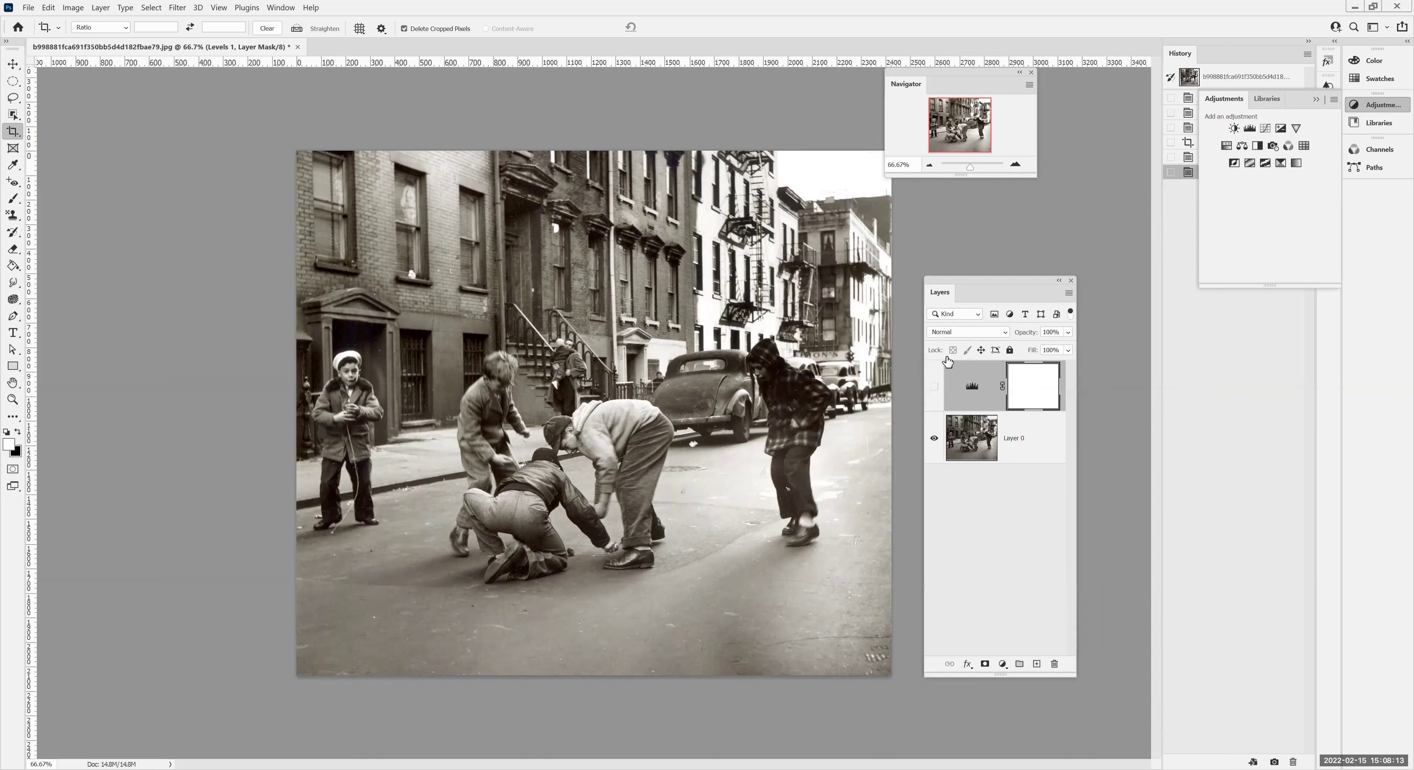
left_click(934, 386)
left_click(934, 386)
Step: Duplicate Layer 0 and set Layer 0 copy's blend mode to Color
left_click(982, 443)
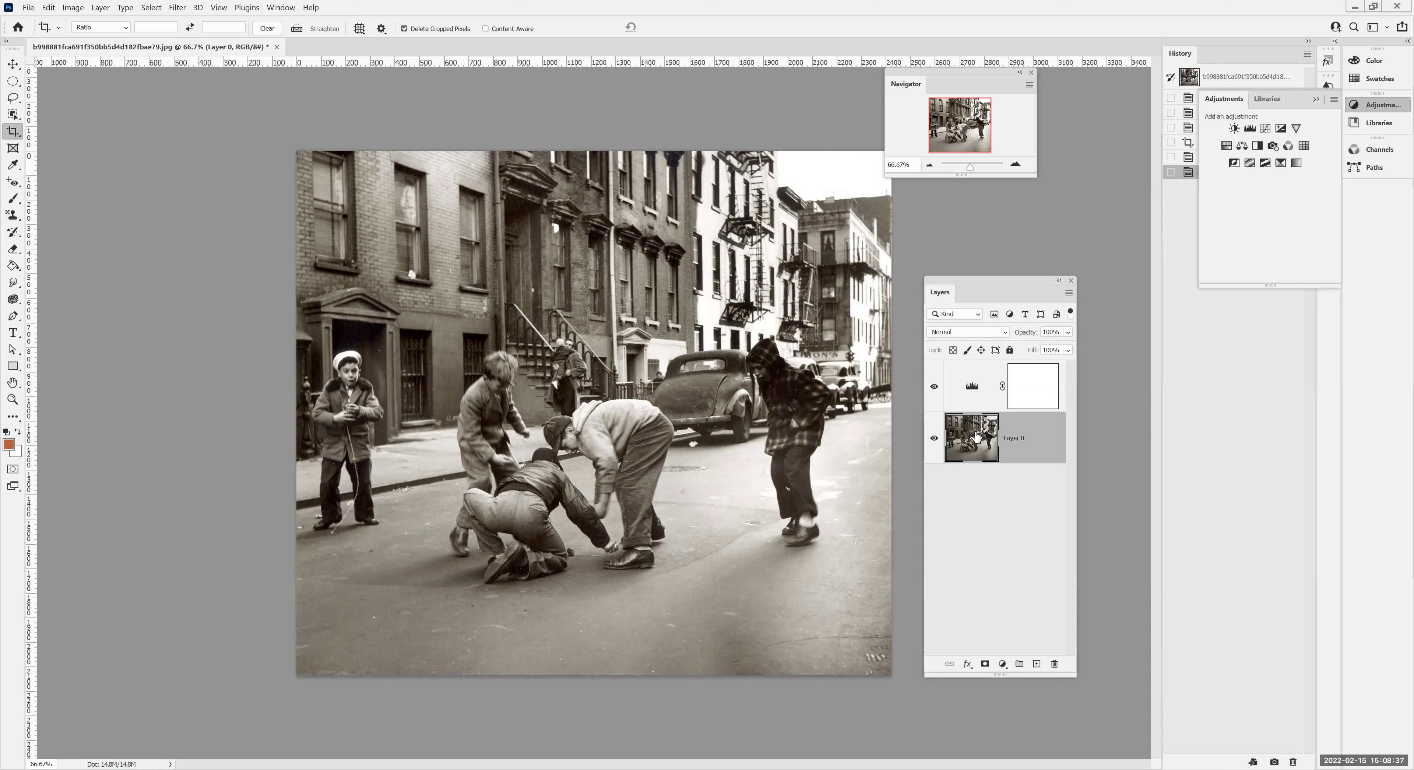
left_click_drag(975, 435, 1037, 664)
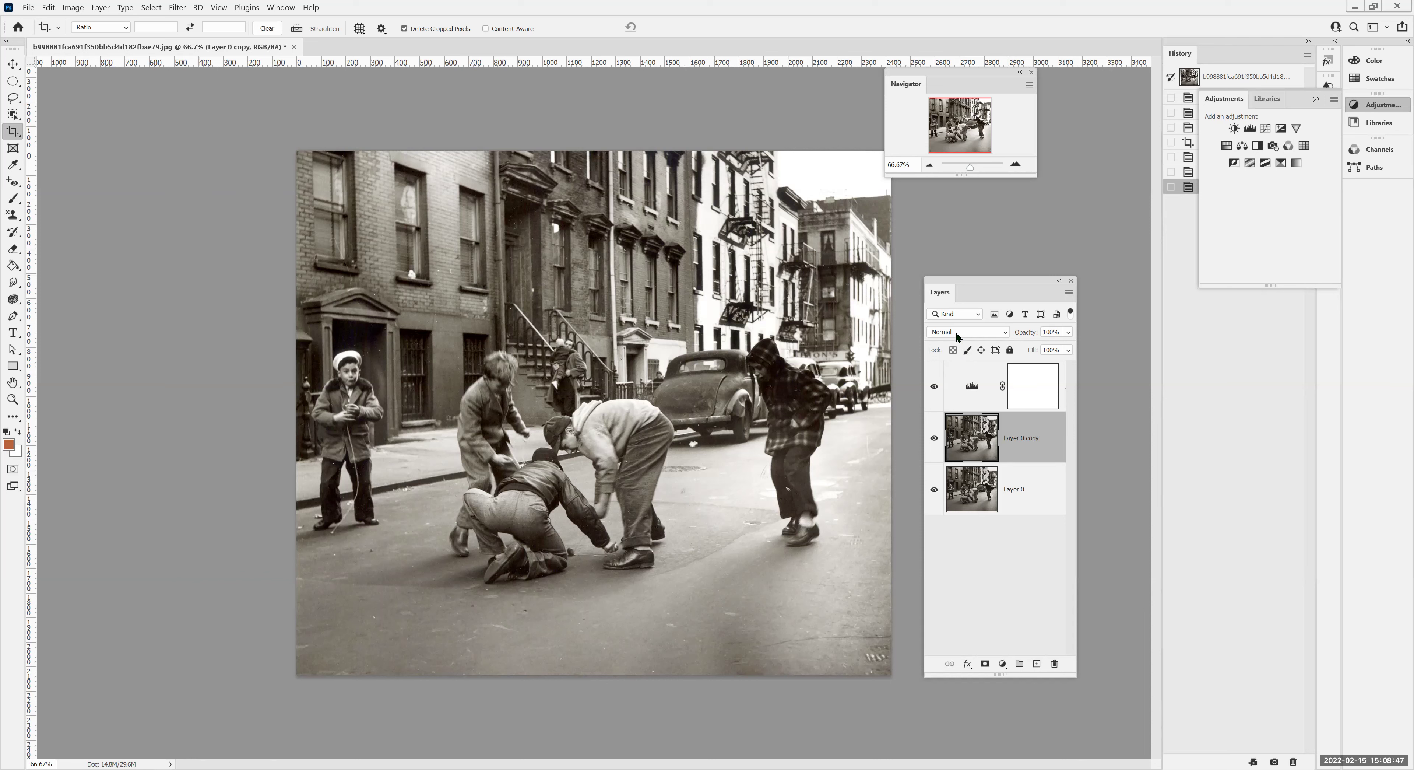
left_click(955, 330)
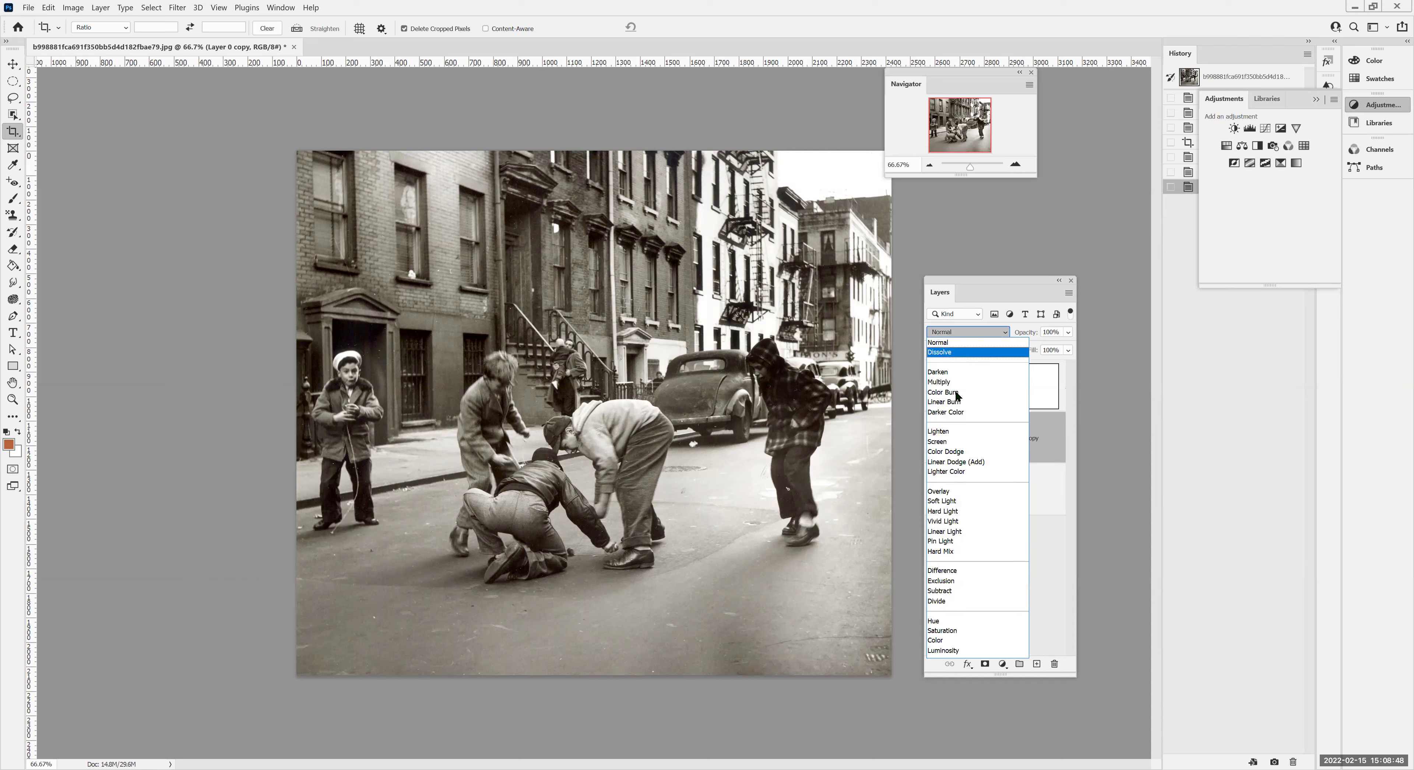
left_click(955, 640)
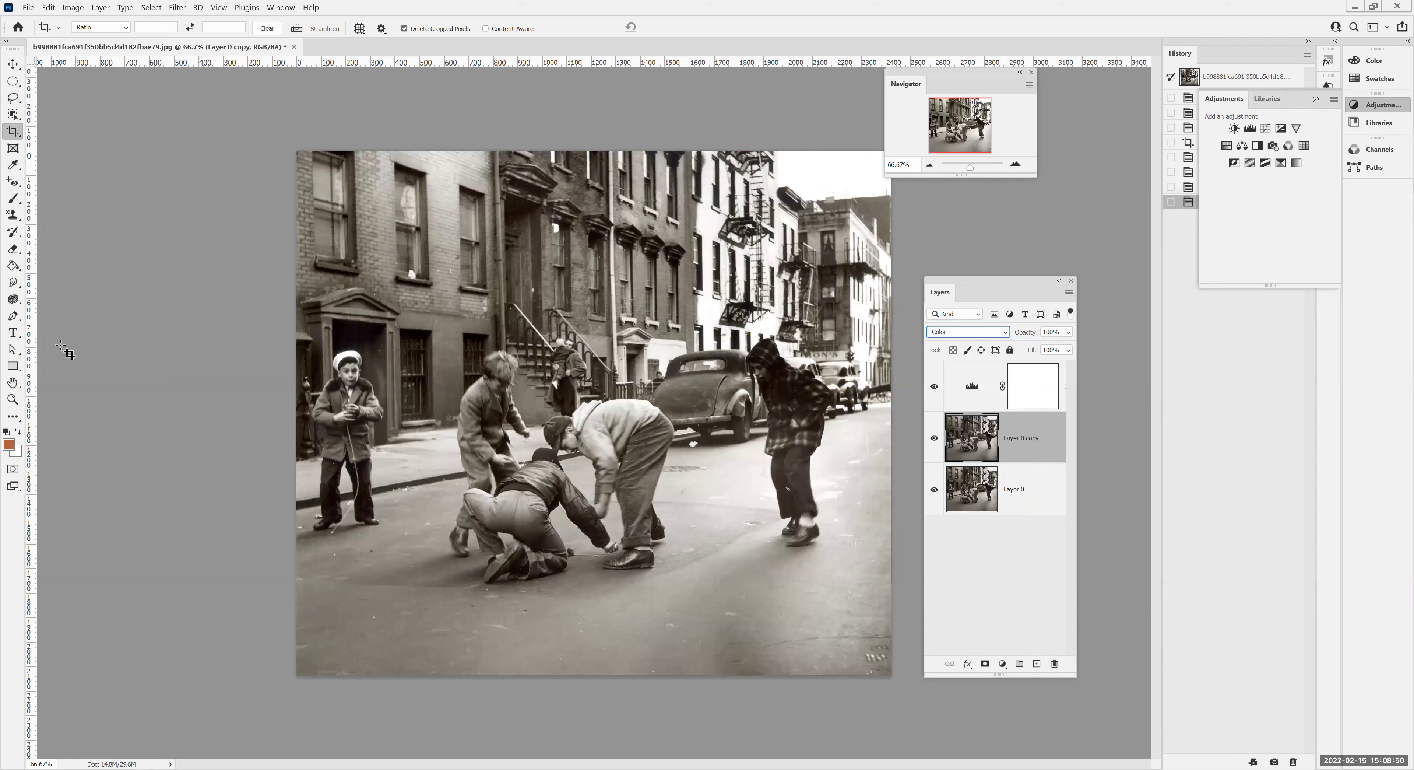
left_click(13, 401)
left_click(594, 442)
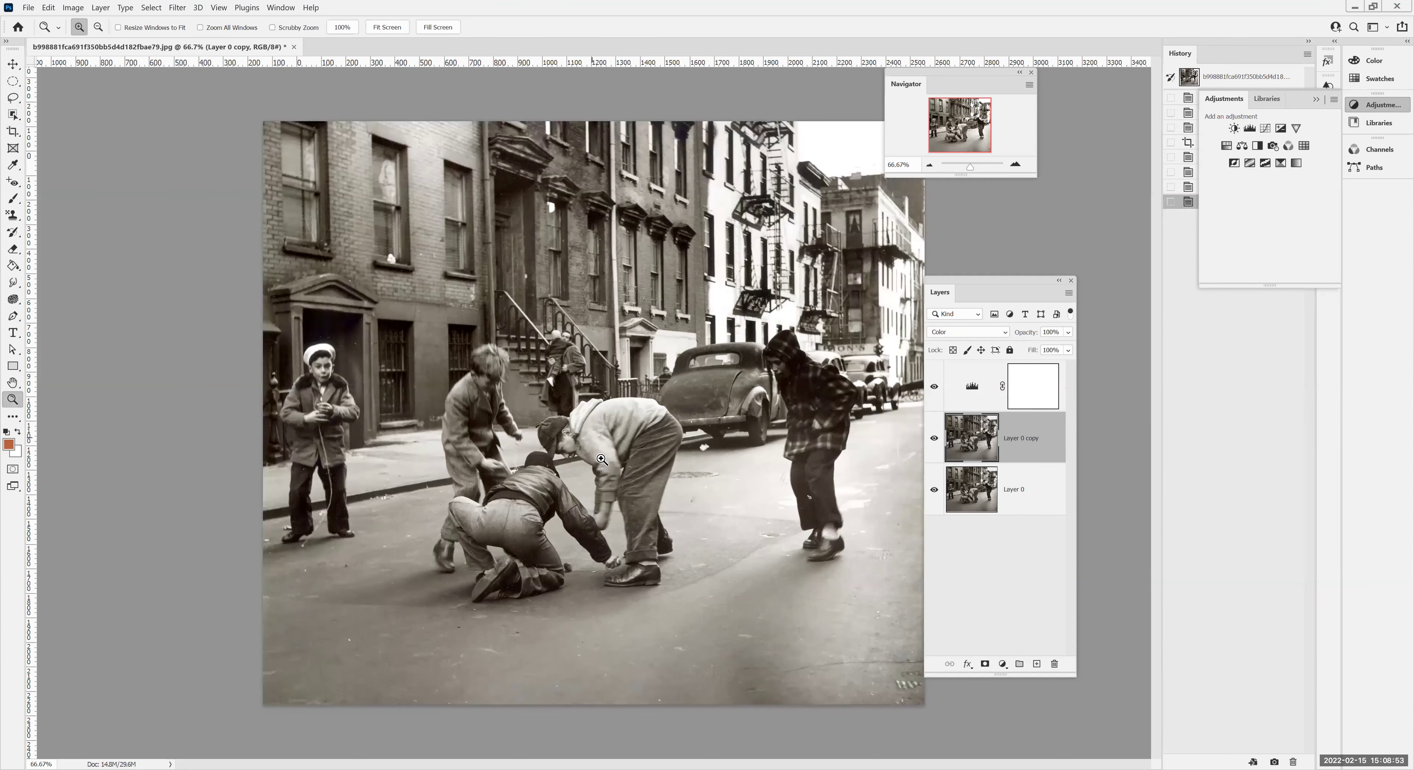
Step: Paint the crouching boy's jacket back and sleeve #d88662 with a smaller brush, layer at 47% opacity
key("ctrl+plus")
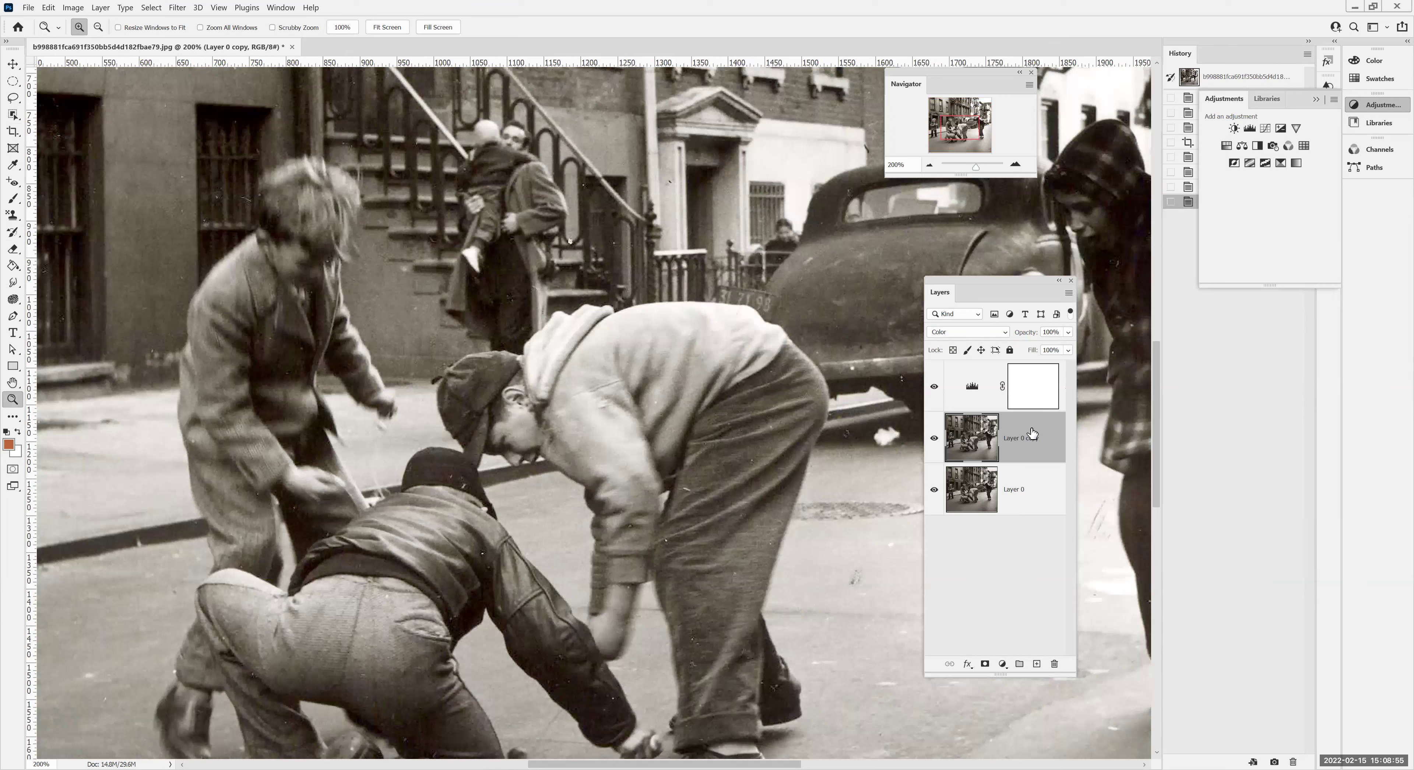
left_click(1041, 349)
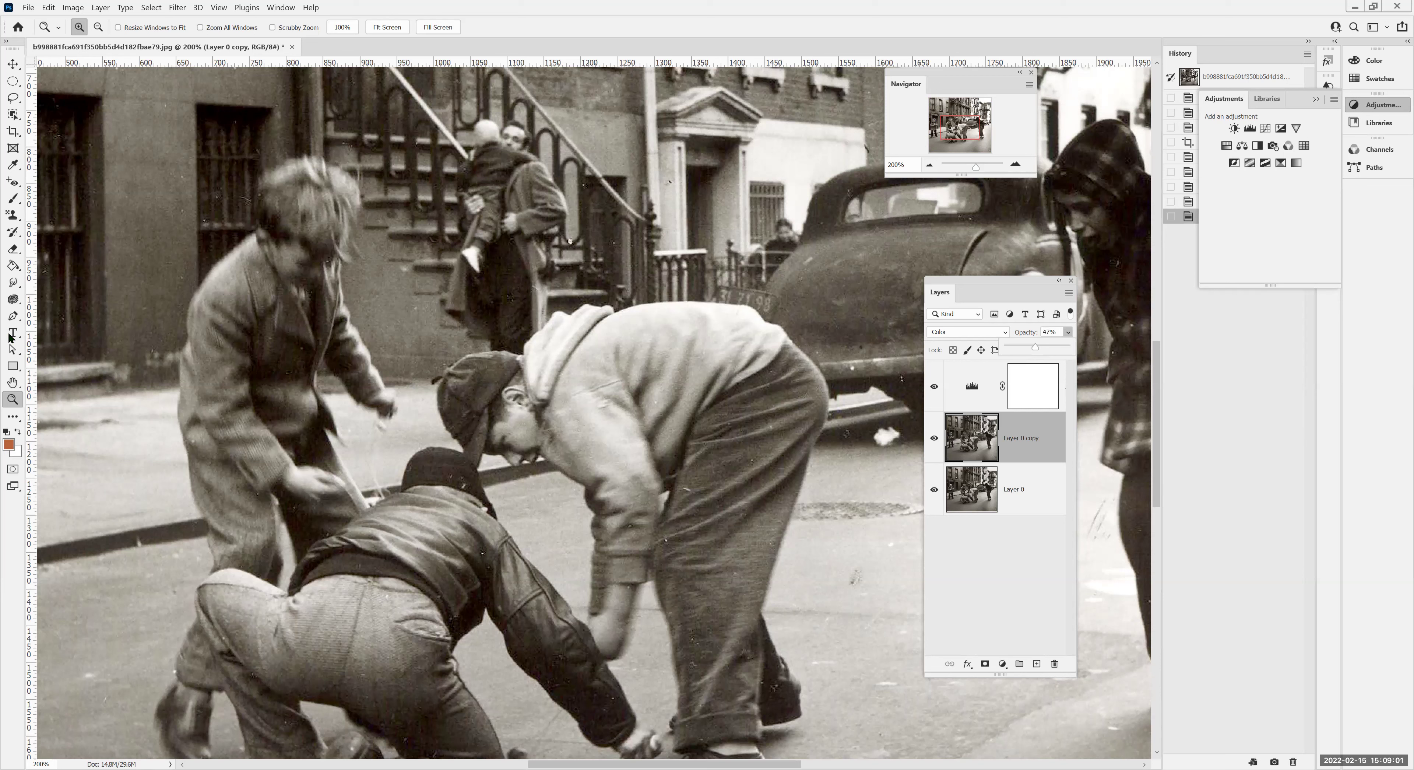
left_click(12, 199)
key("b")
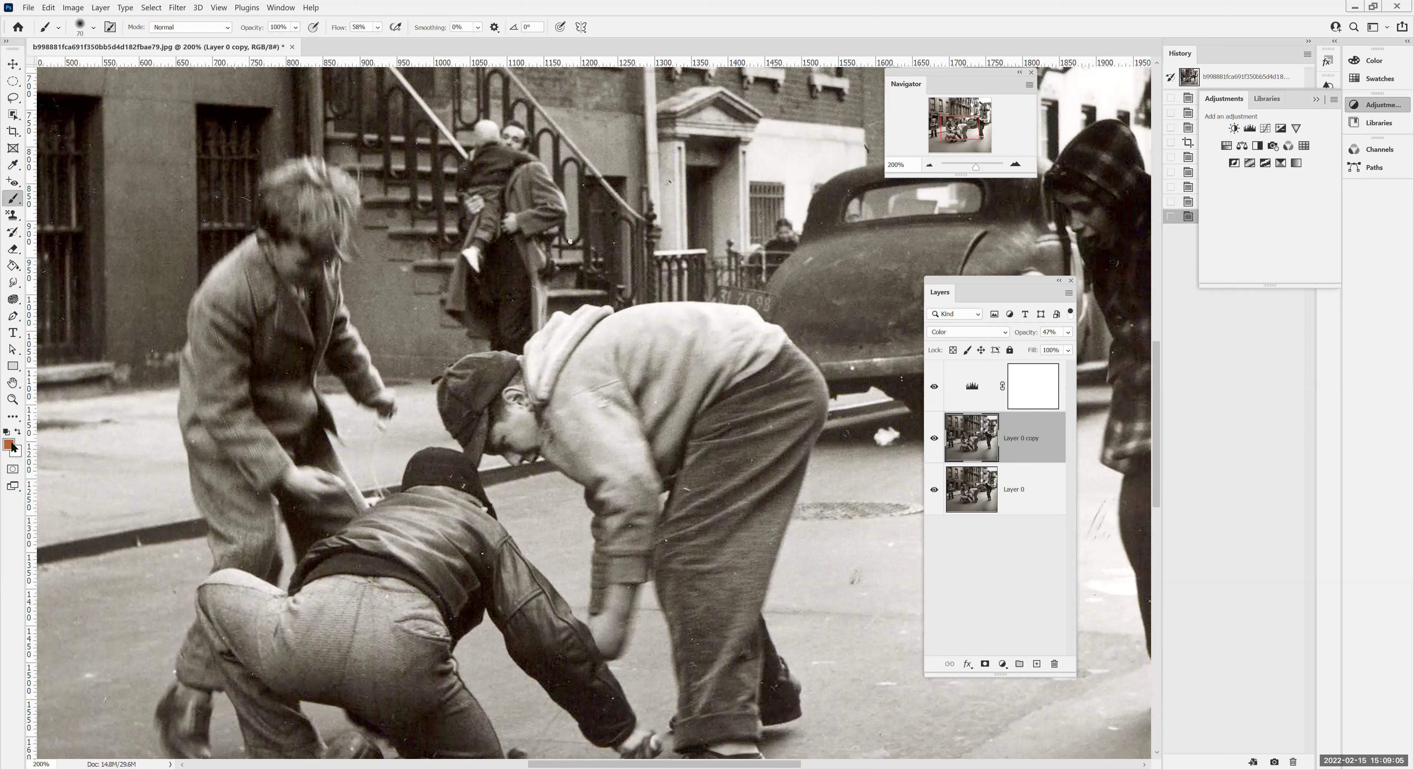
left_click(12, 445)
left_click(795, 326)
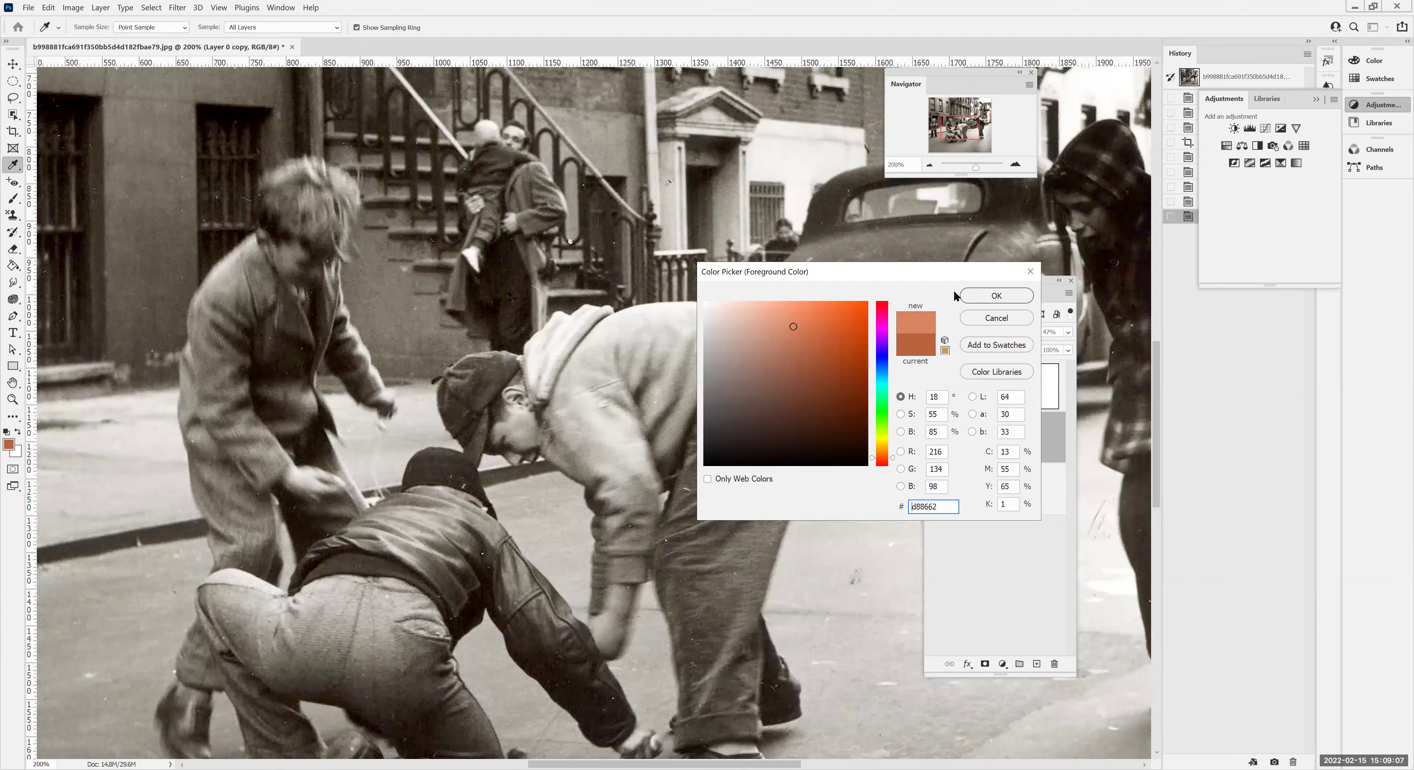
left_click(975, 297)
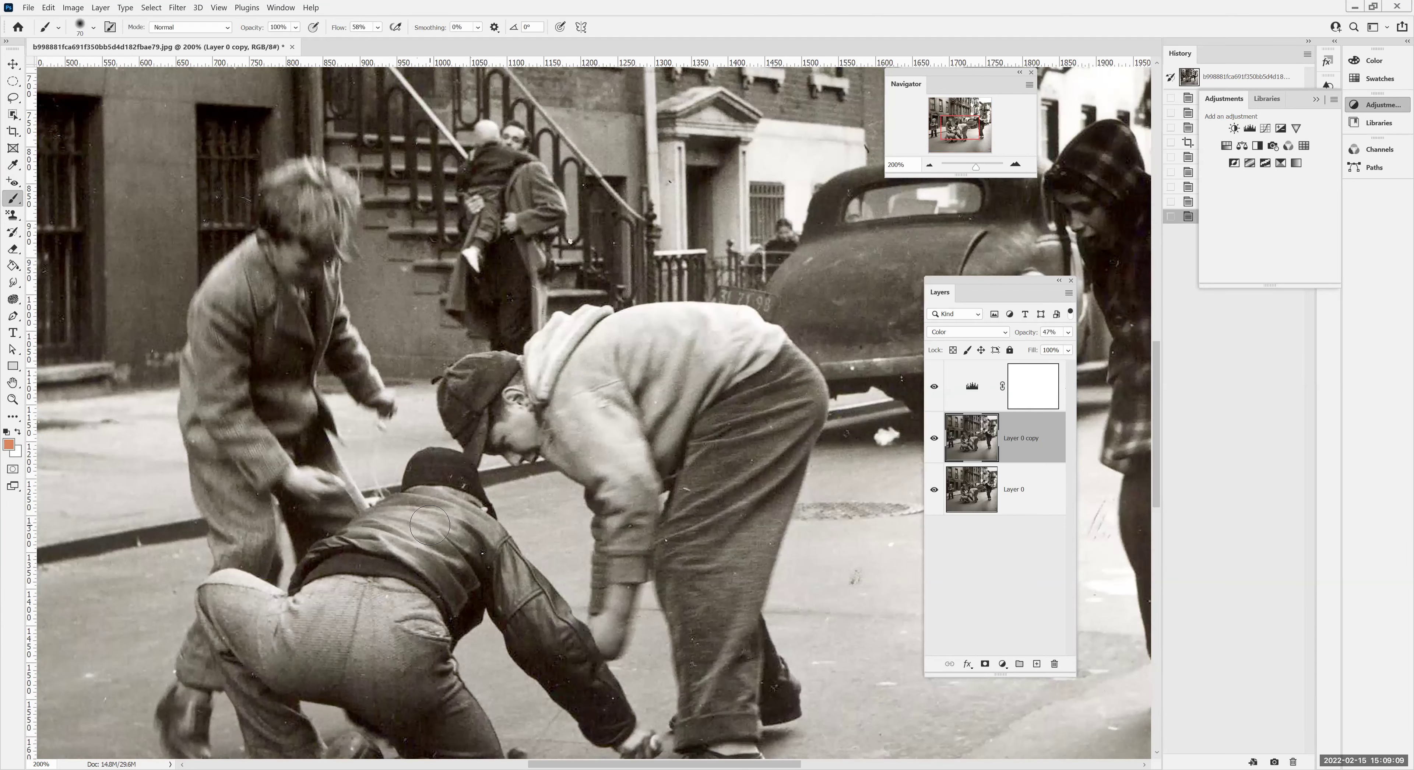
key("bracketleft")
key("bracketleft")
key("bracketleft")
mouse_move(431, 526)
left_mouse_down()
mouse_move(477, 575)
mouse_move(460, 625)
mouse_move(412, 571)
mouse_move(341, 563)
mouse_move(437, 539)
mouse_move(382, 546)
mouse_move(466, 573)
mouse_move(448, 503)
mouse_move(372, 543)
mouse_move(394, 508)
mouse_move(306, 566)
mouse_move(437, 525)
mouse_move(469, 551)
mouse_move(480, 520)
mouse_move(526, 640)
left_mouse_up()
mouse_move(618, 721)
left_mouse_down()
mouse_move(563, 626)
mouse_move(527, 601)
mouse_move(553, 645)
mouse_move(505, 580)
mouse_move(547, 611)
mouse_move(519, 585)
mouse_move(553, 599)
mouse_move(578, 640)
mouse_move(506, 587)
mouse_move(480, 517)
mouse_move(444, 497)
mouse_move(397, 515)
mouse_move(425, 501)
mouse_move(451, 540)
mouse_move(457, 531)
mouse_move(527, 588)
mouse_move(483, 538)
left_mouse_up()
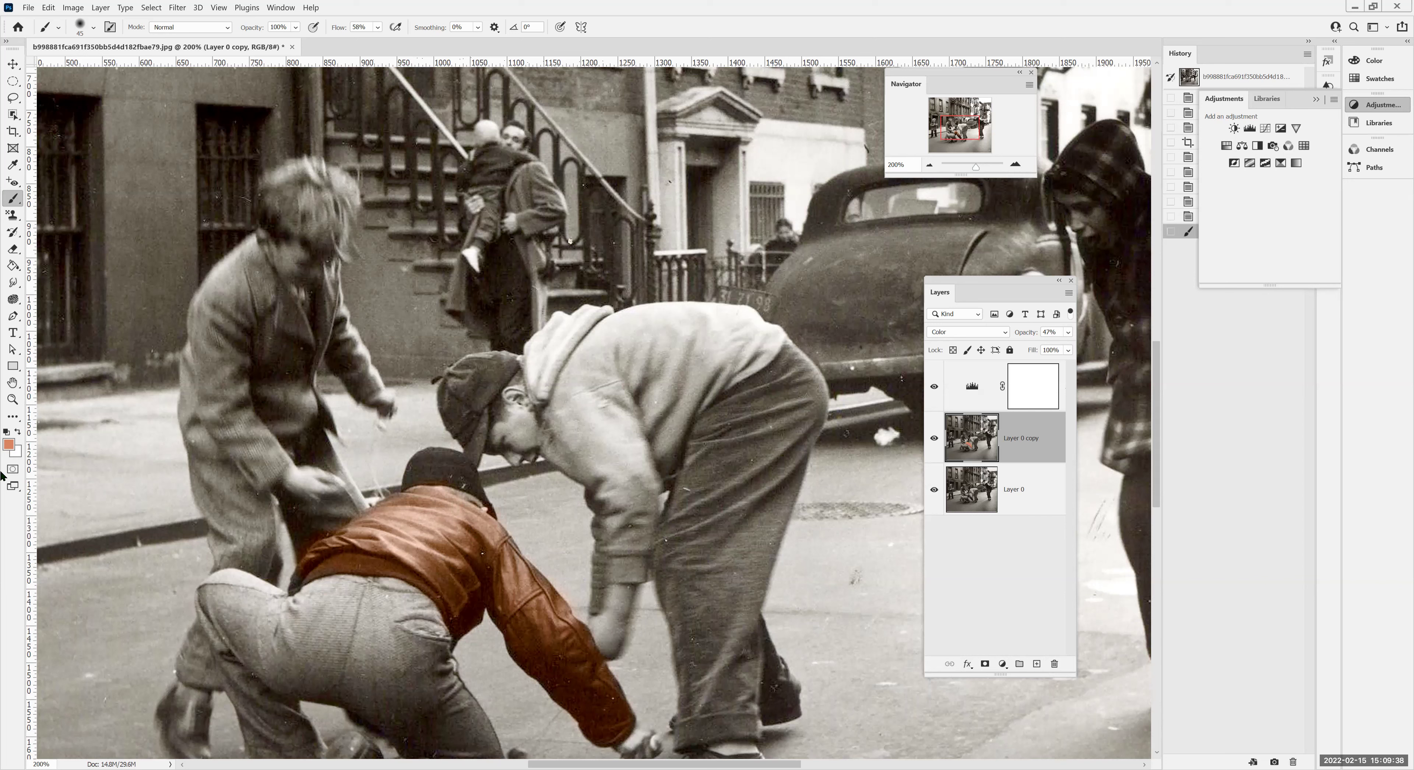
Step: Paint the bent-over boy's hooded sweatshirt light blue #5aa6e7
left_click(9, 445)
left_click(884, 401)
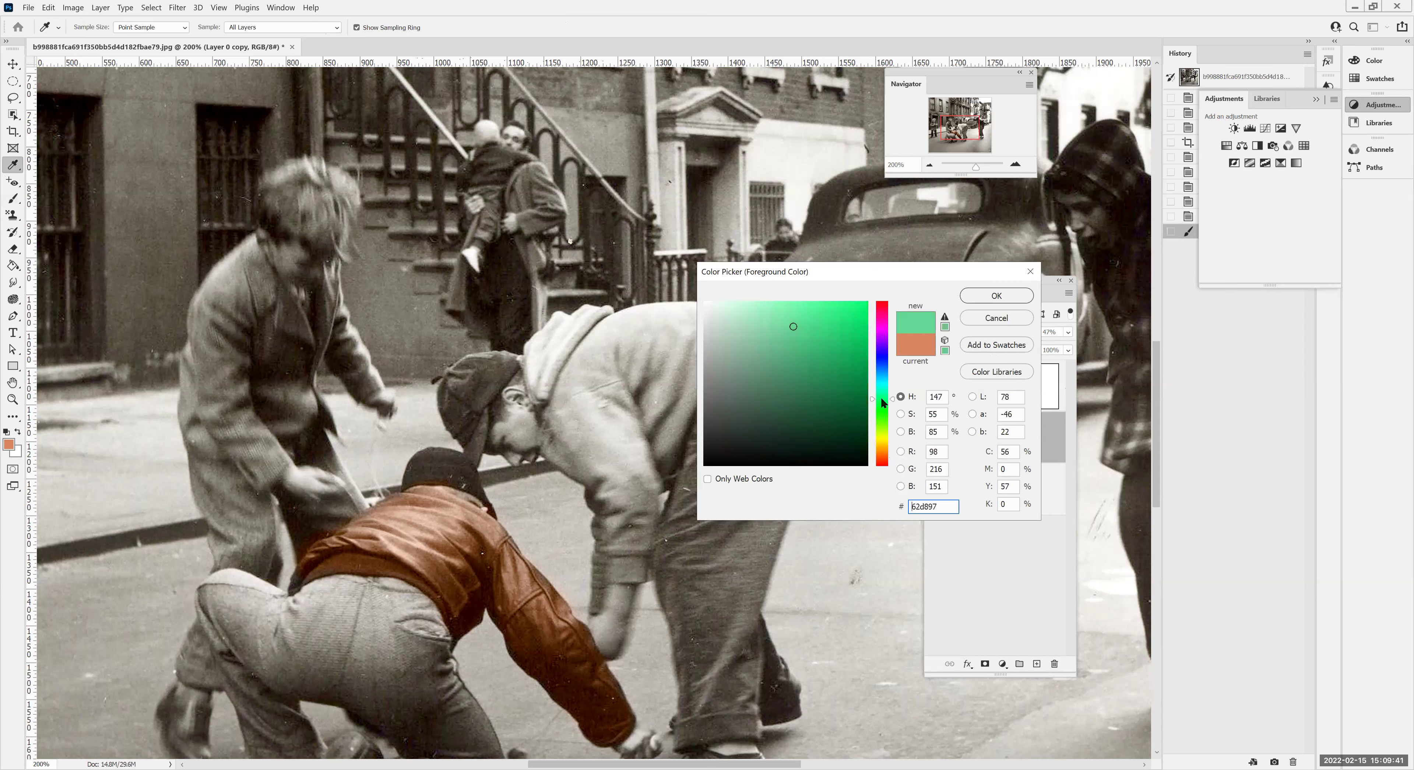
left_click(884, 372)
left_click(805, 316)
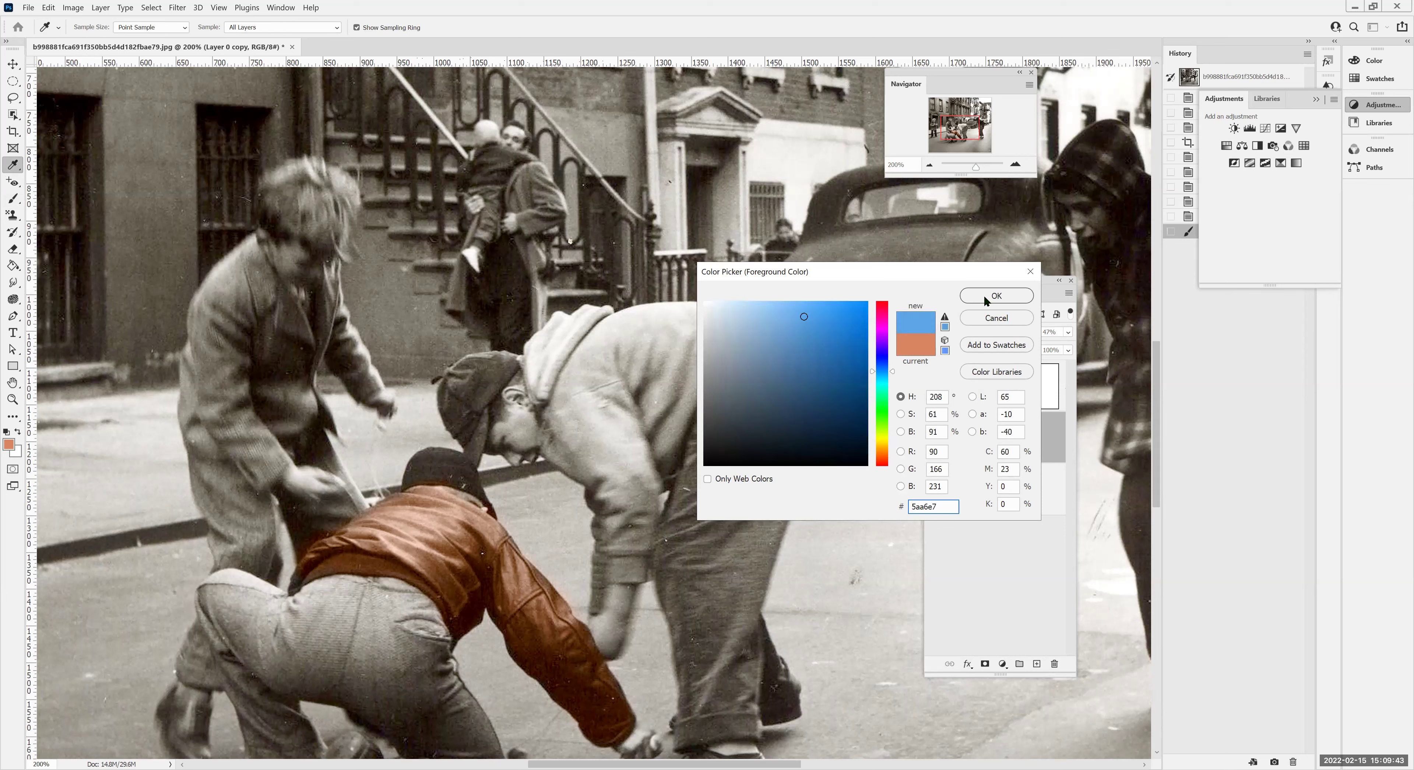
left_click(973, 300)
key("b")
mouse_move(631, 439)
left_mouse_down()
mouse_move(615, 394)
mouse_move(585, 409)
mouse_move(549, 399)
mouse_move(549, 344)
mouse_move(543, 361)
mouse_move(592, 328)
mouse_move(594, 403)
mouse_move(616, 409)
mouse_move(587, 385)
mouse_move(608, 348)
mouse_move(580, 363)
mouse_move(552, 438)
mouse_move(576, 461)
mouse_move(589, 448)
mouse_move(624, 567)
mouse_move(644, 517)
mouse_move(635, 427)
mouse_move(670, 436)
mouse_move(667, 460)
mouse_move(703, 370)
mouse_move(688, 402)
mouse_move(774, 340)
mouse_move(747, 334)
mouse_move(758, 343)
mouse_move(742, 318)
mouse_move(673, 331)
mouse_move(761, 315)
mouse_move(633, 328)
mouse_move(732, 338)
mouse_move(698, 344)
mouse_move(655, 394)
left_mouse_up()
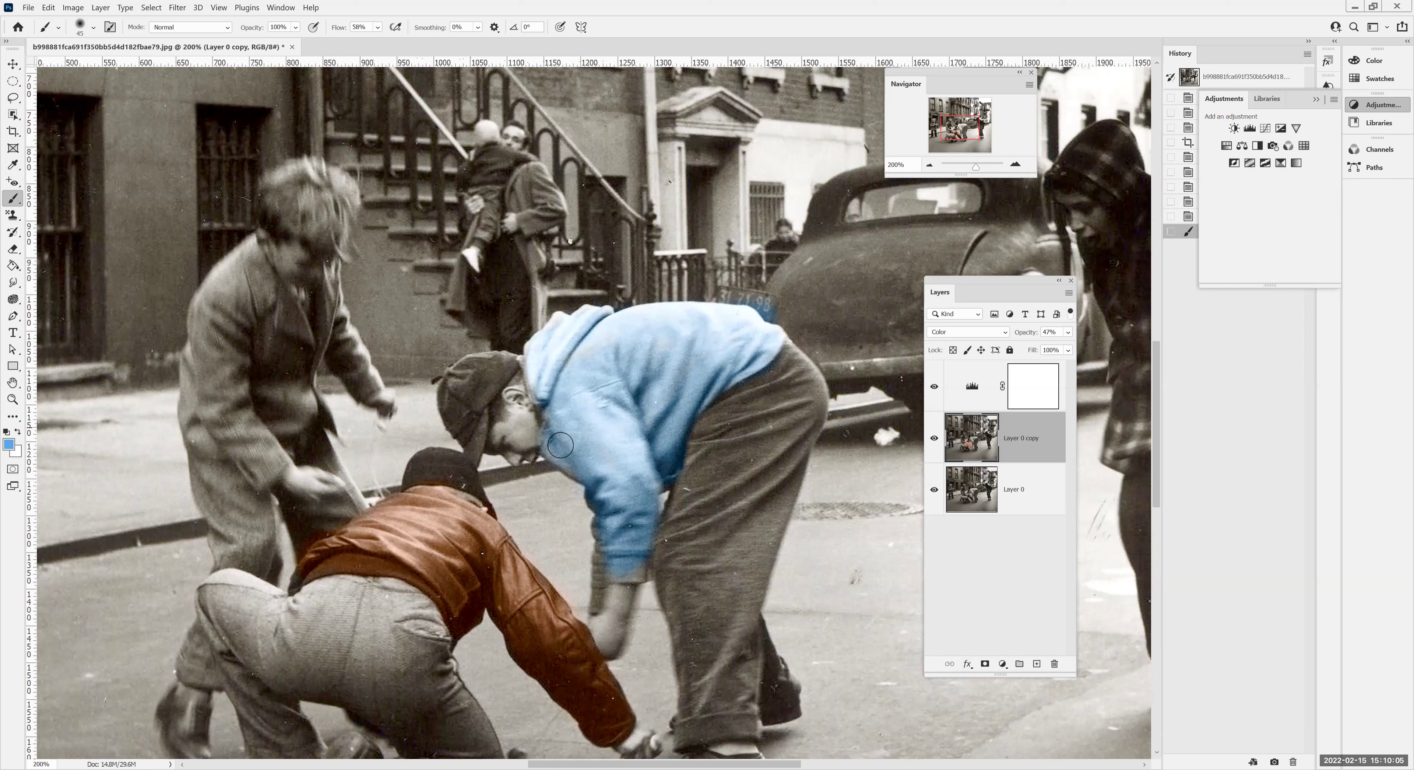
Step: Add a last dab of blue to the sweatshirt, then pick a pale cream skin tone
left_click(533, 437)
left_click(11, 448)
left_click(879, 442)
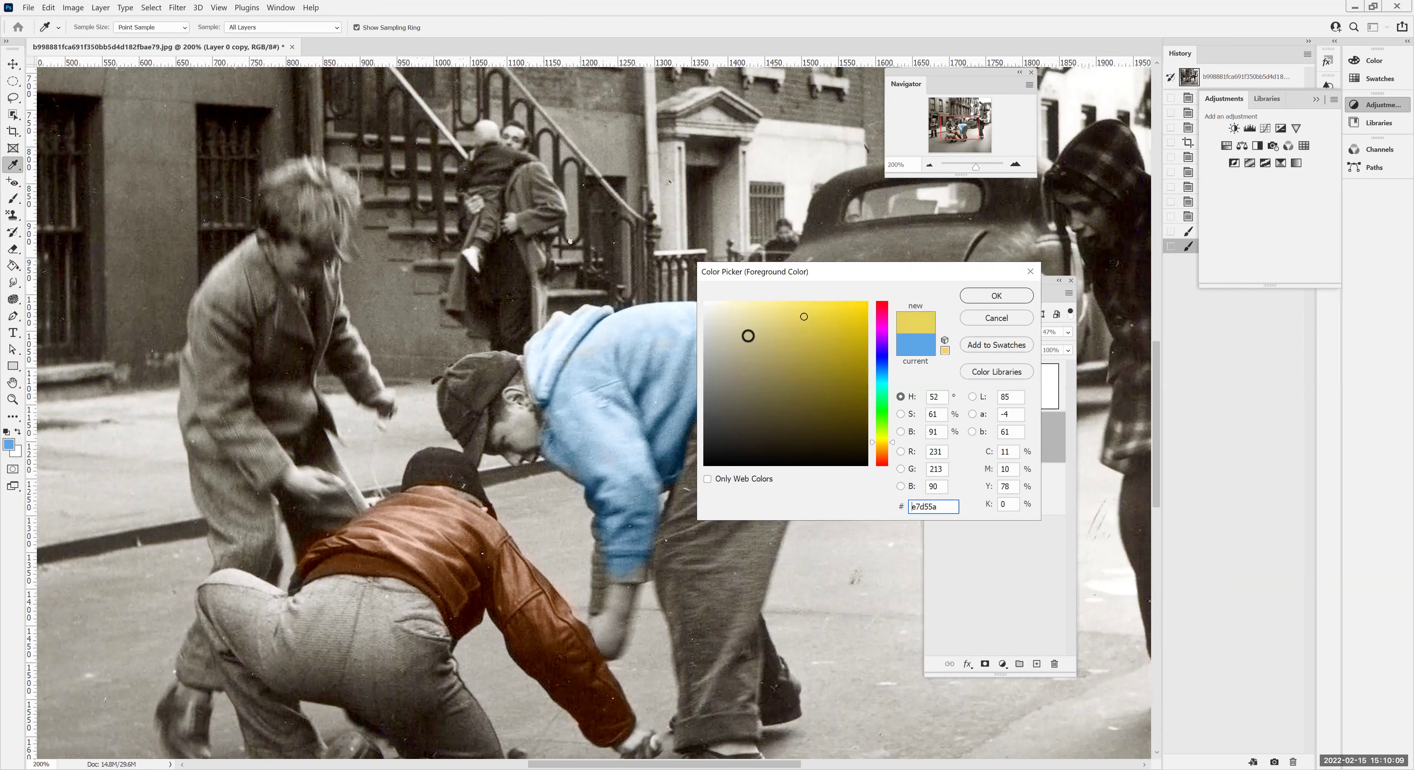
left_click_drag(882, 451, 882, 448)
left_click(724, 308)
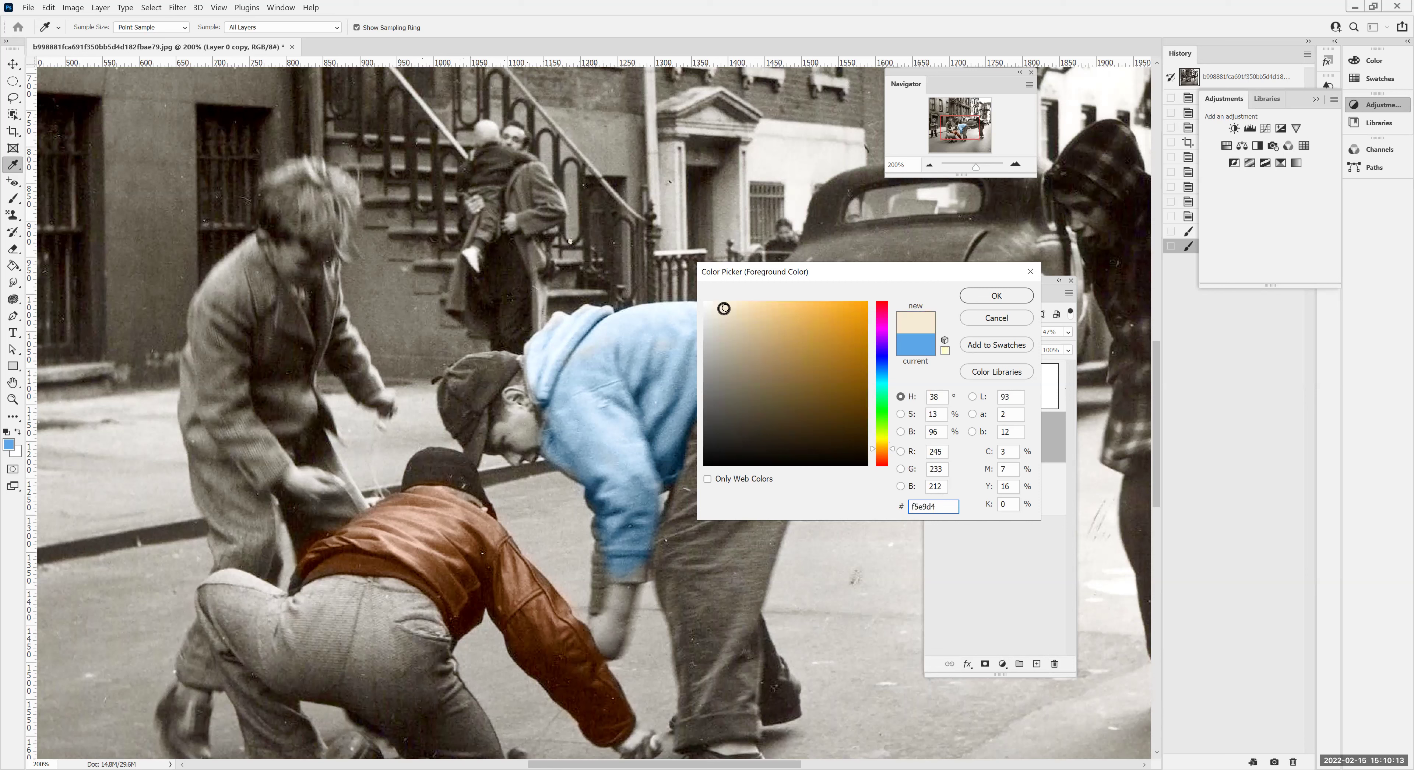
left_click_drag(721, 309, 731, 316)
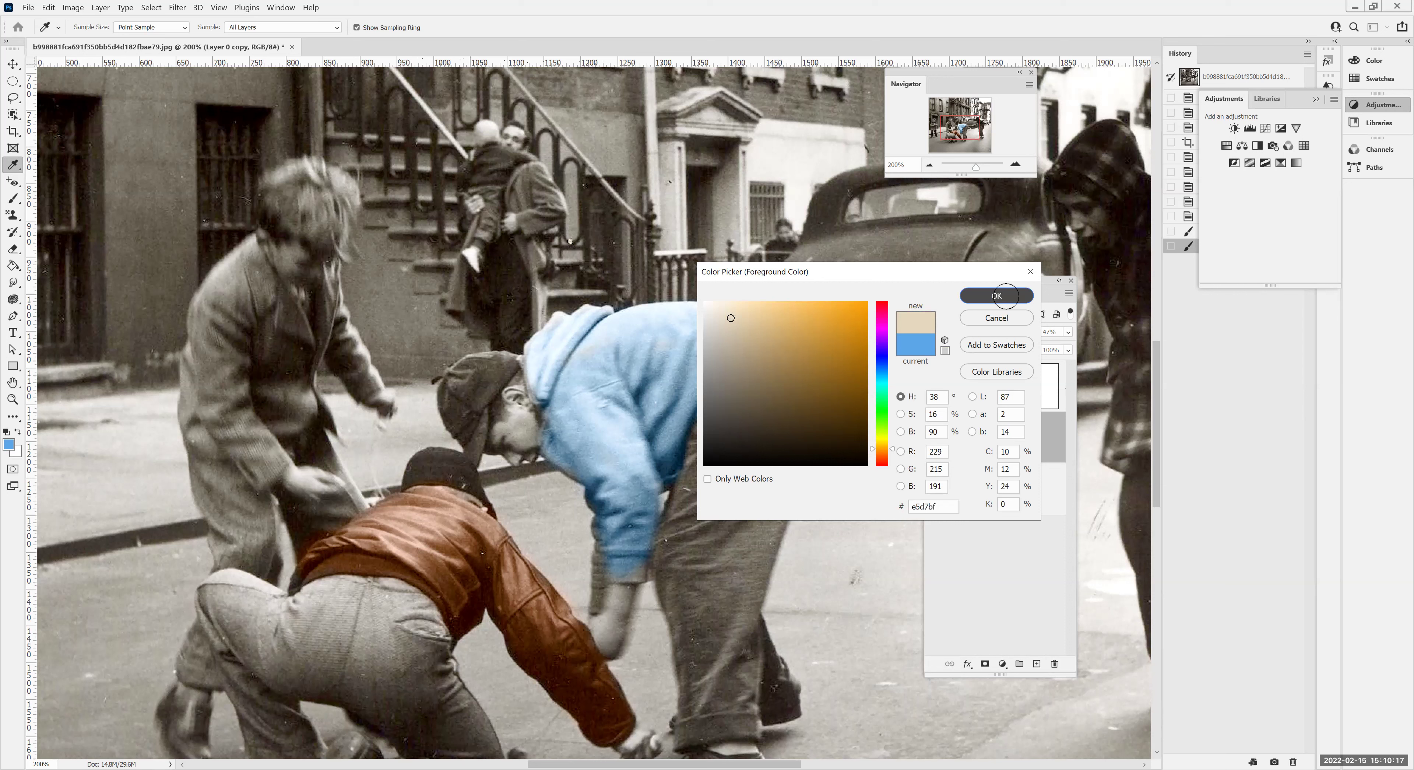
left_click(1010, 297)
Step: Brush the cream skin tone over the boys' faces, ears and hands
mouse_move(514, 443)
left_mouse_down()
mouse_move(515, 389)
mouse_move(520, 448)
left_mouse_up()
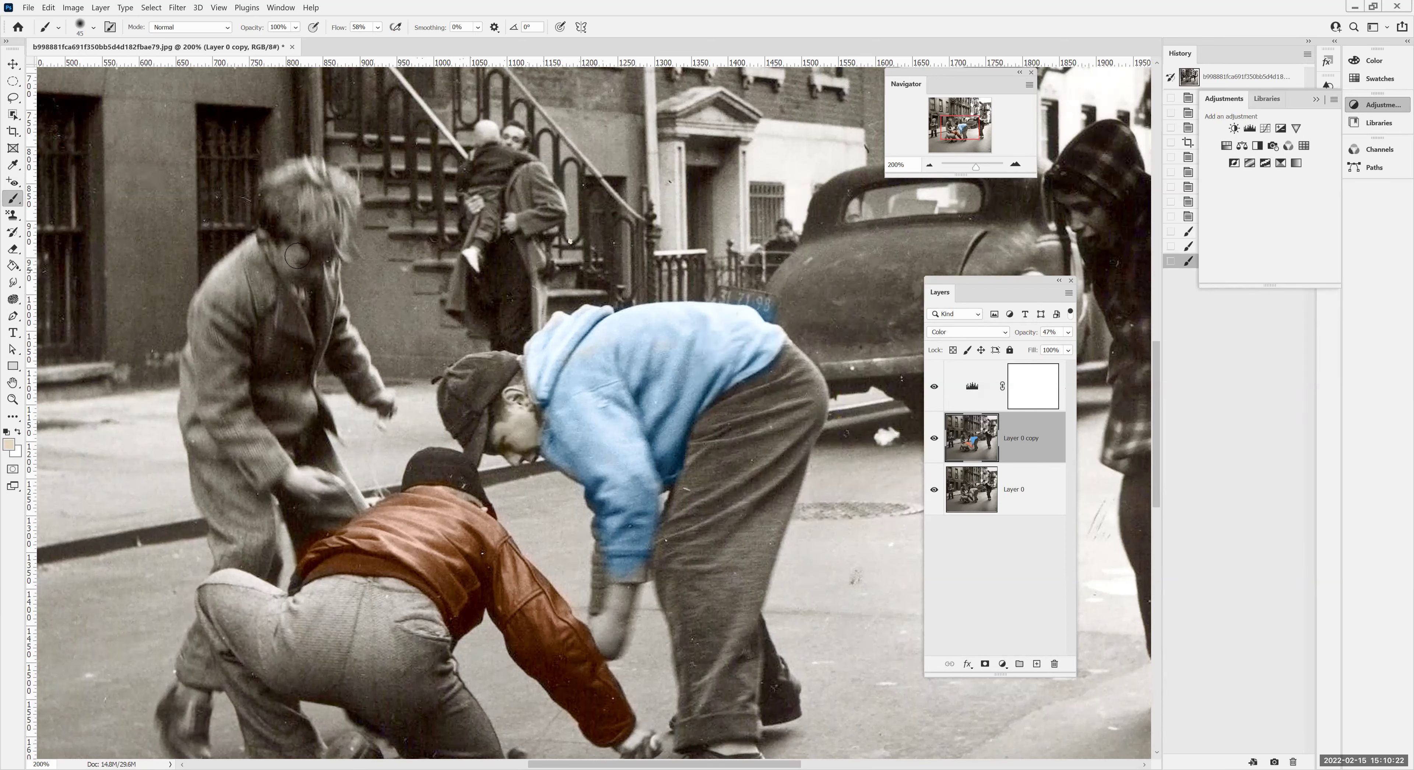
left_click(664, 684)
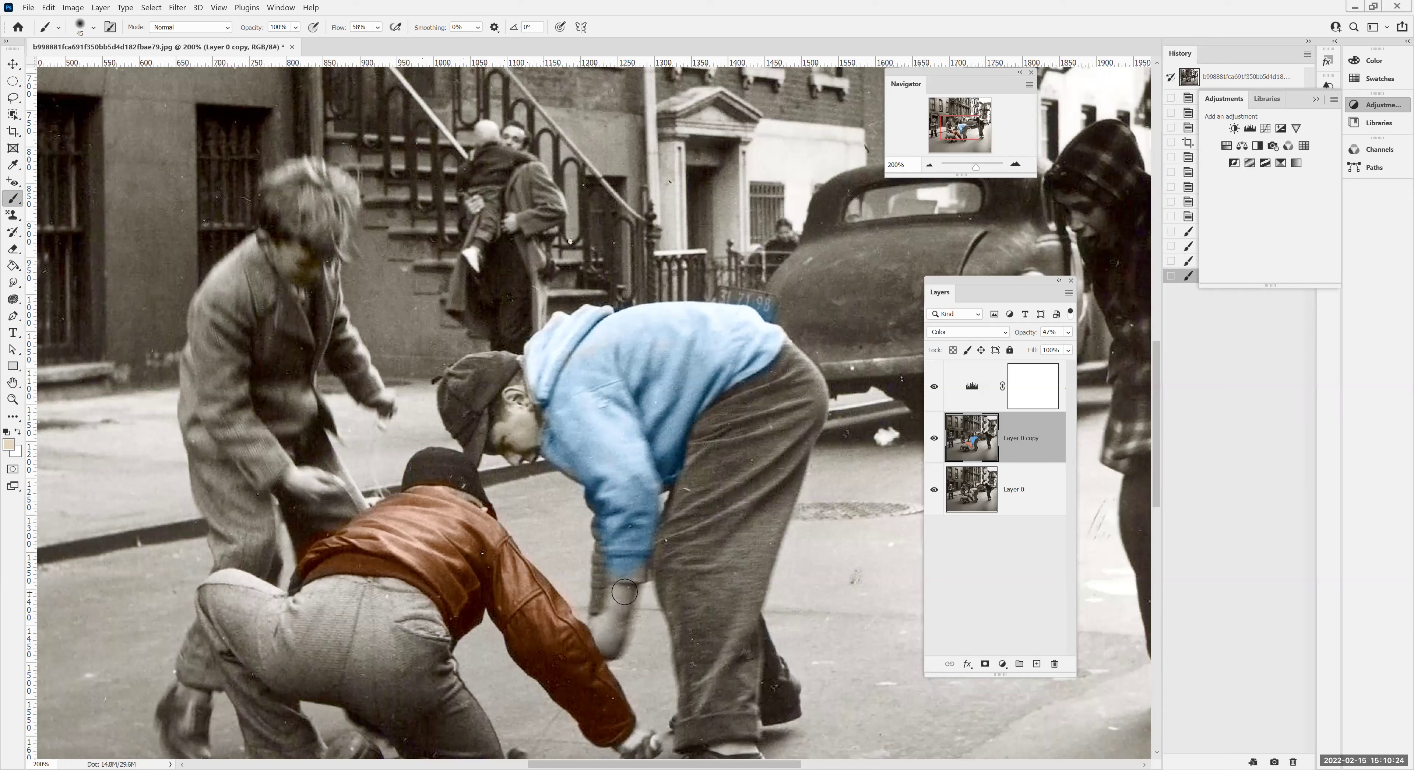
left_click_drag(615, 634, 607, 633)
left_click(8, 444)
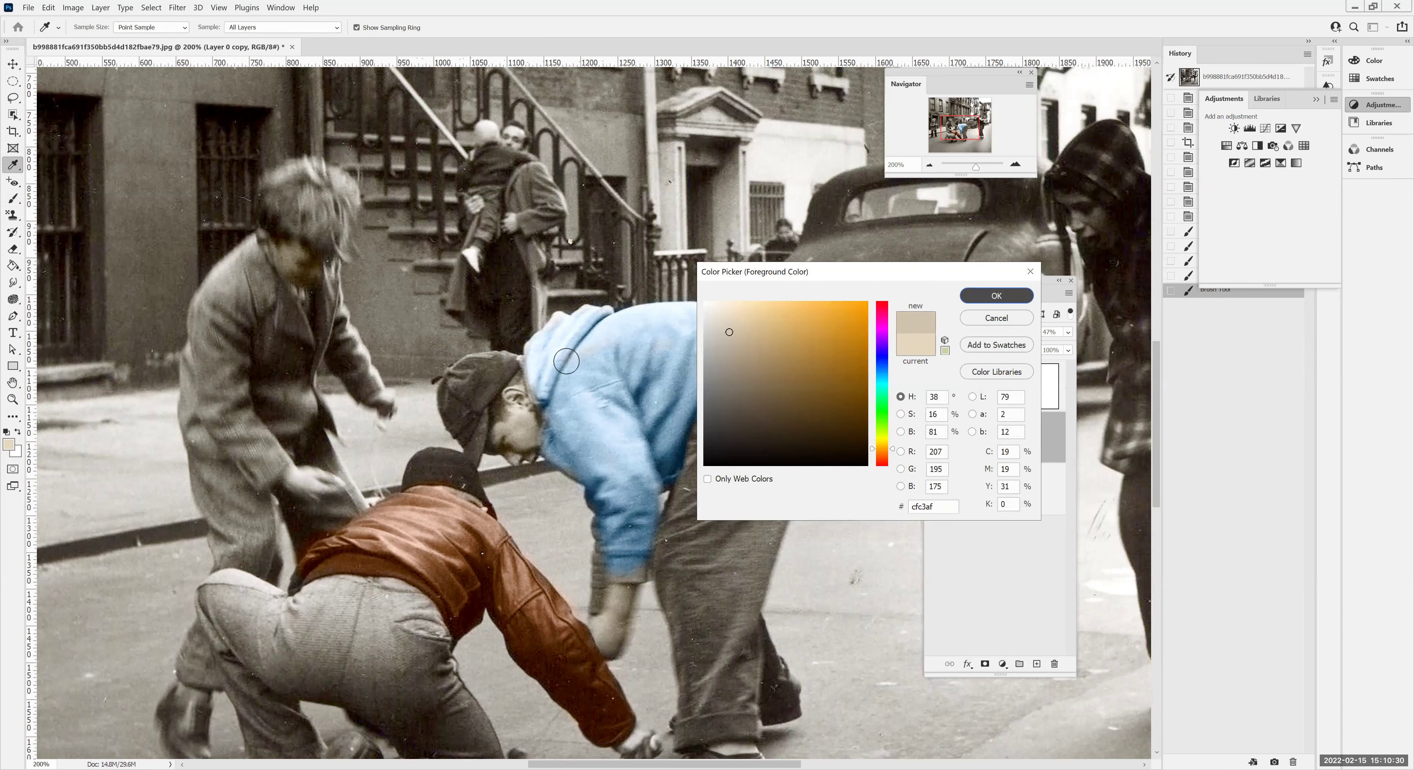
left_click(997, 295)
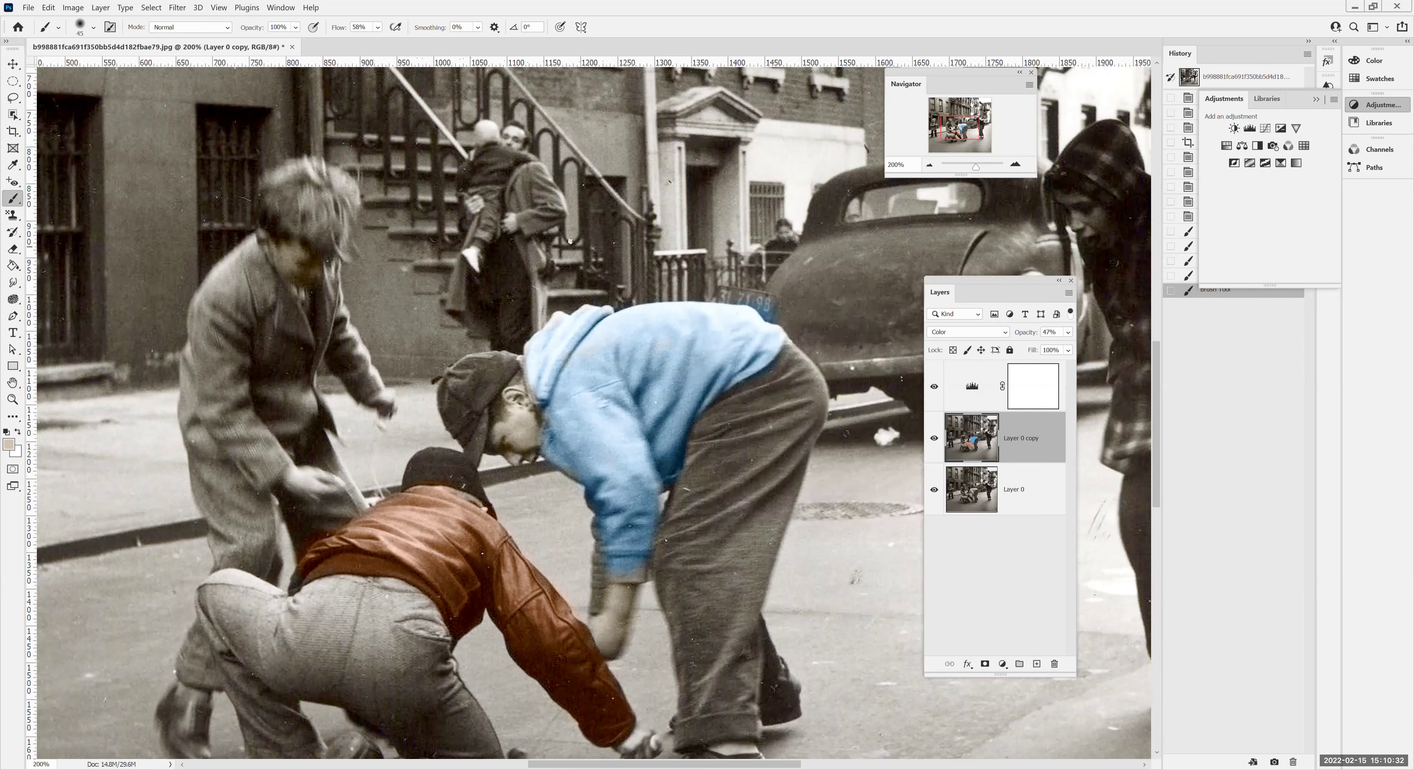
left_click_drag(1079, 201, 1114, 236)
left_click(1097, 235)
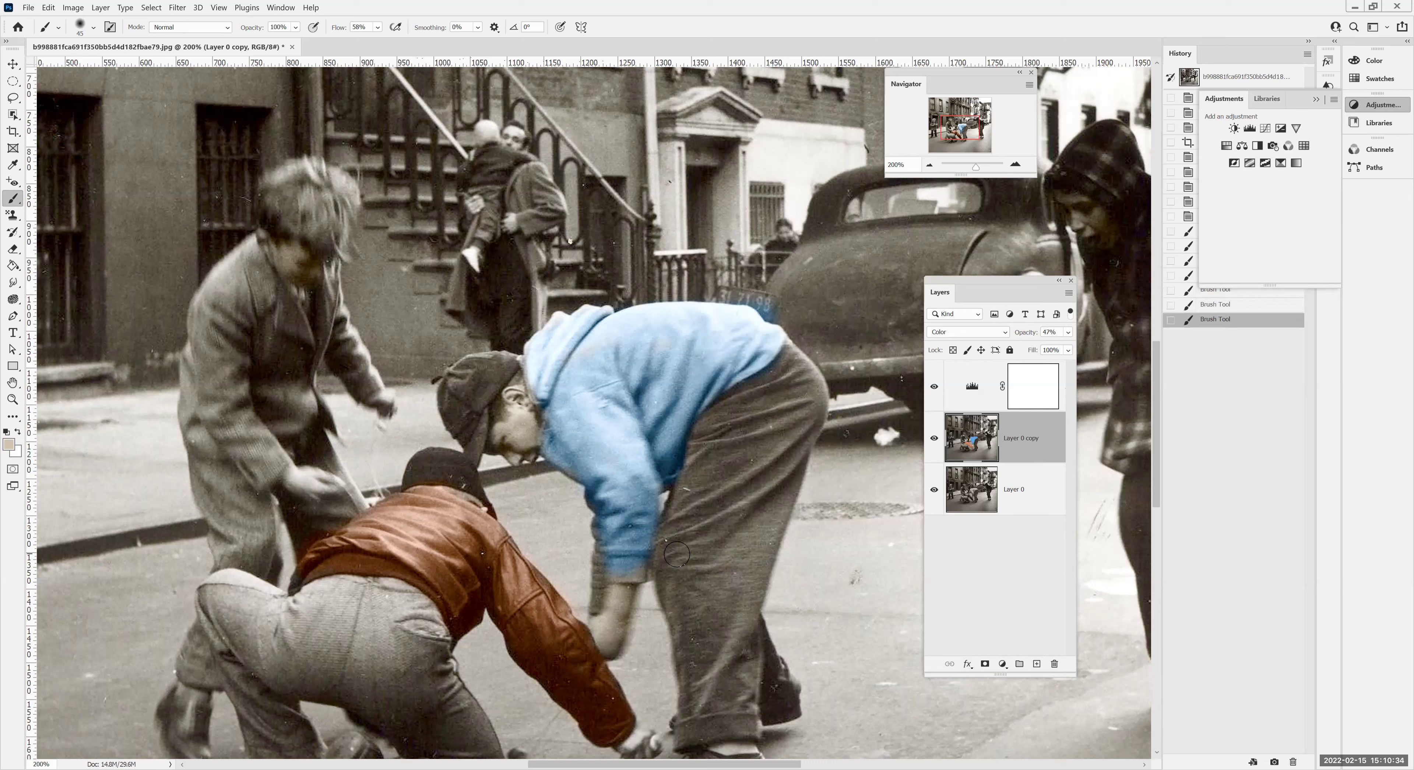
Step: Paint the standing left boy's long coat, sleeve and edges in tan #baa580
left_click(10, 448)
left_click(778, 317)
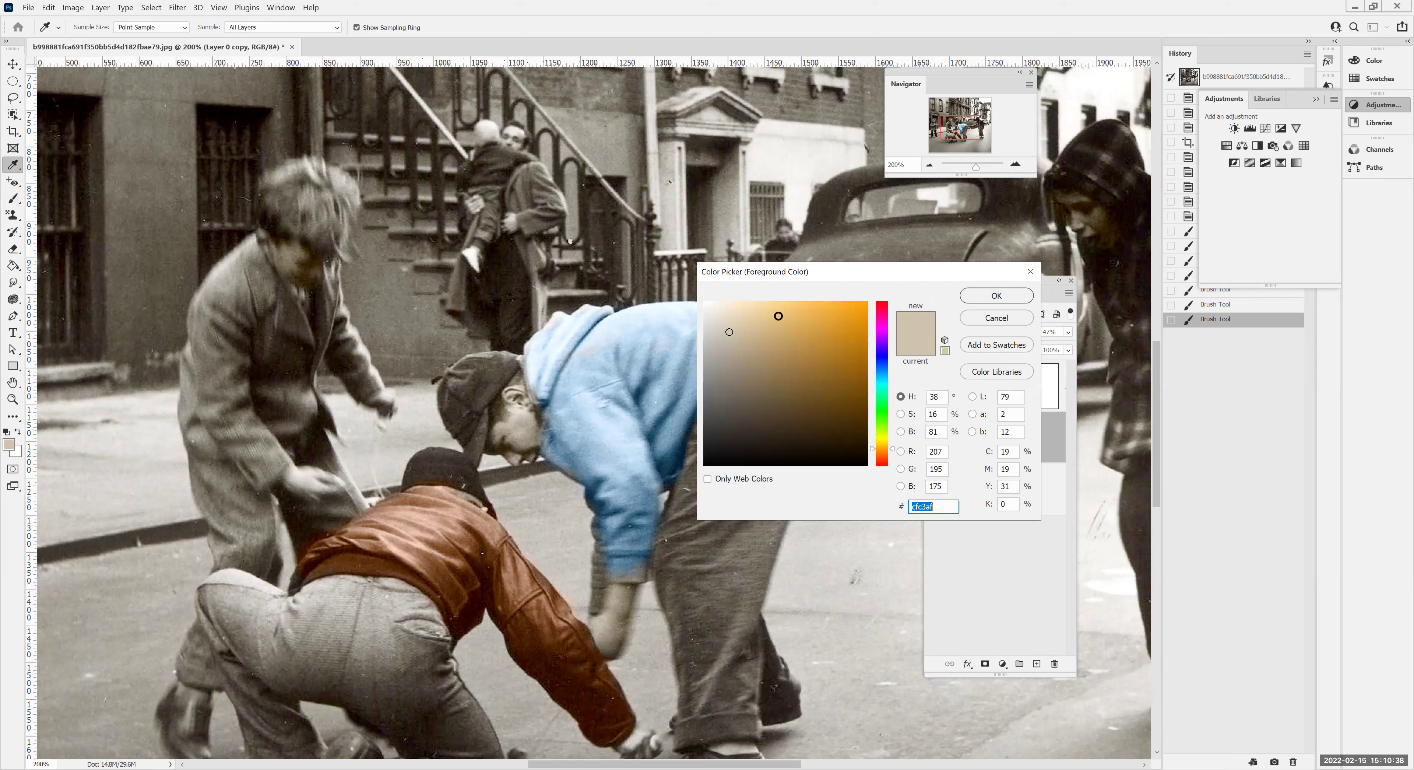
left_click(755, 346)
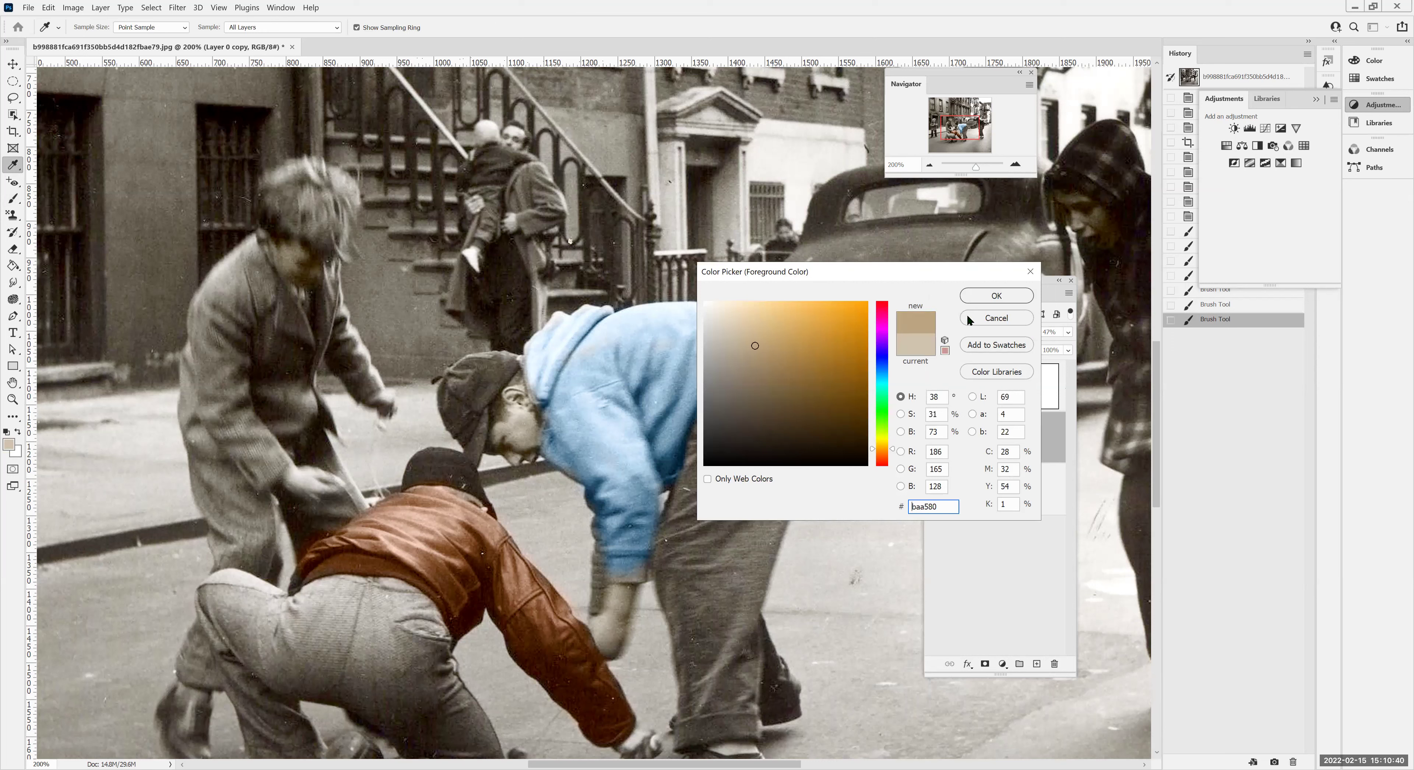
left_click(997, 295)
mouse_move(241, 357)
left_mouse_down()
mouse_move(231, 413)
mouse_move(253, 413)
left_mouse_up()
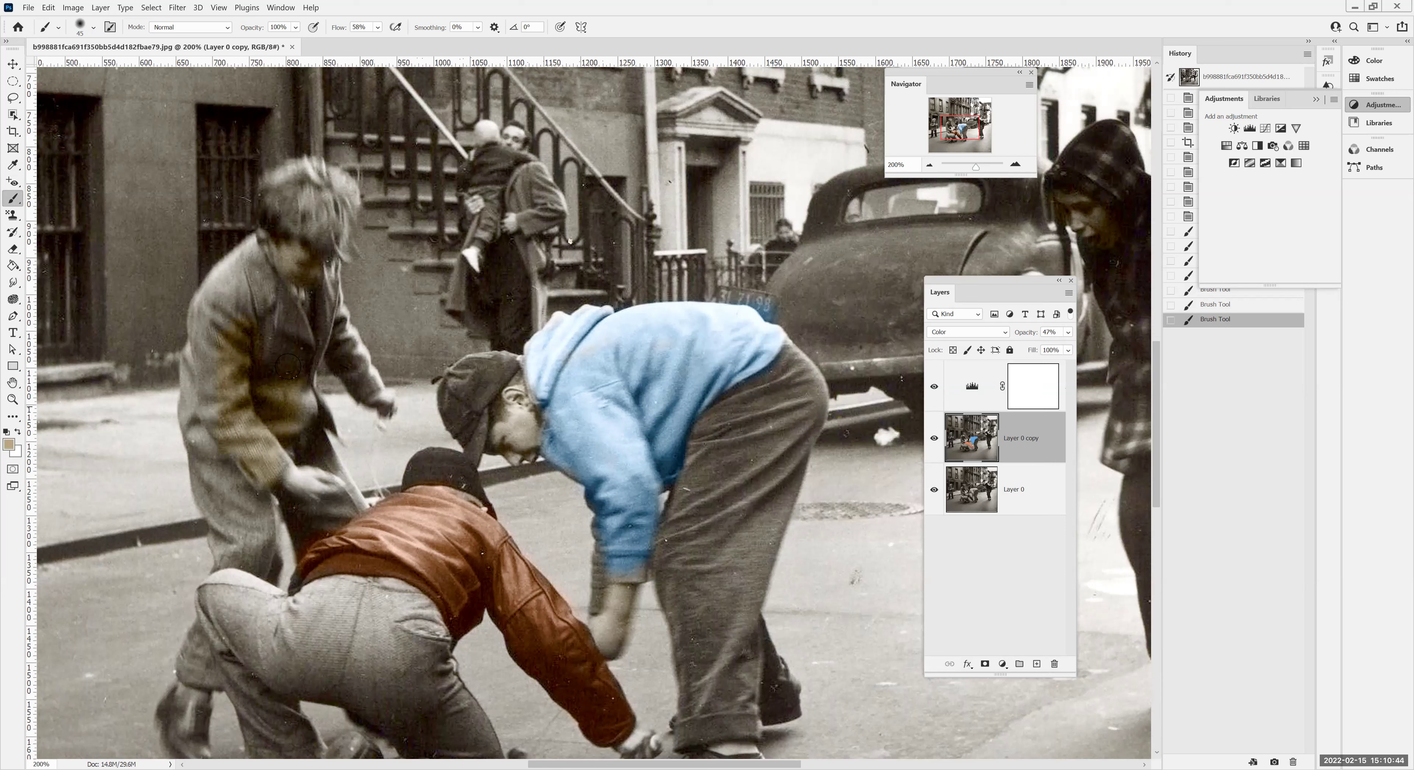
mouse_move(238, 330)
left_mouse_down()
mouse_move(200, 411)
mouse_move(207, 459)
mouse_move(242, 495)
mouse_move(250, 483)
mouse_move(247, 541)
left_mouse_up()
left_click_drag(323, 457, 311, 486)
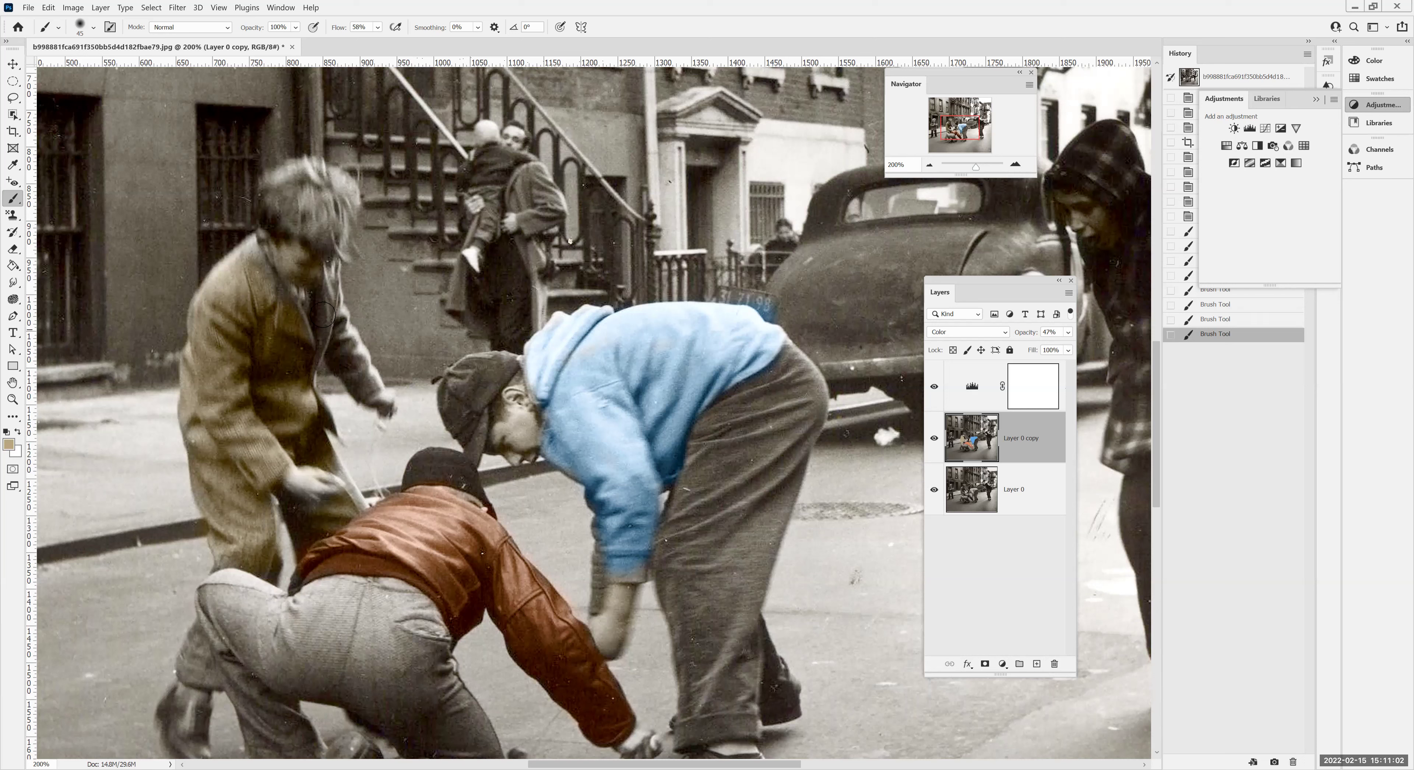
left_click_drag(323, 314, 311, 314)
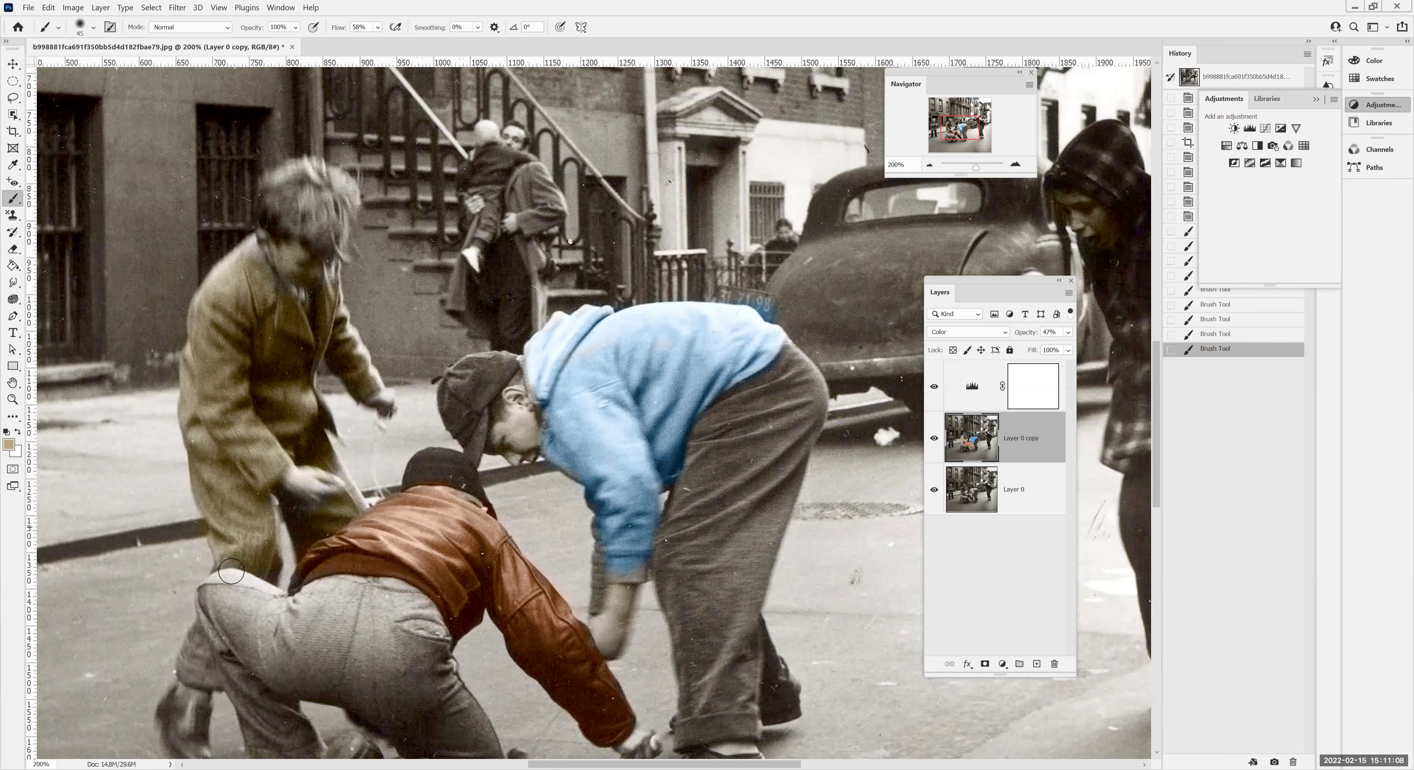
mouse_move(231, 571)
left_mouse_down()
mouse_move(212, 677)
mouse_move(200, 675)
mouse_move(215, 680)
left_mouse_up()
Step: Zoom back out to 100% to view the whole hand-tinted photo
left_click(13, 399)
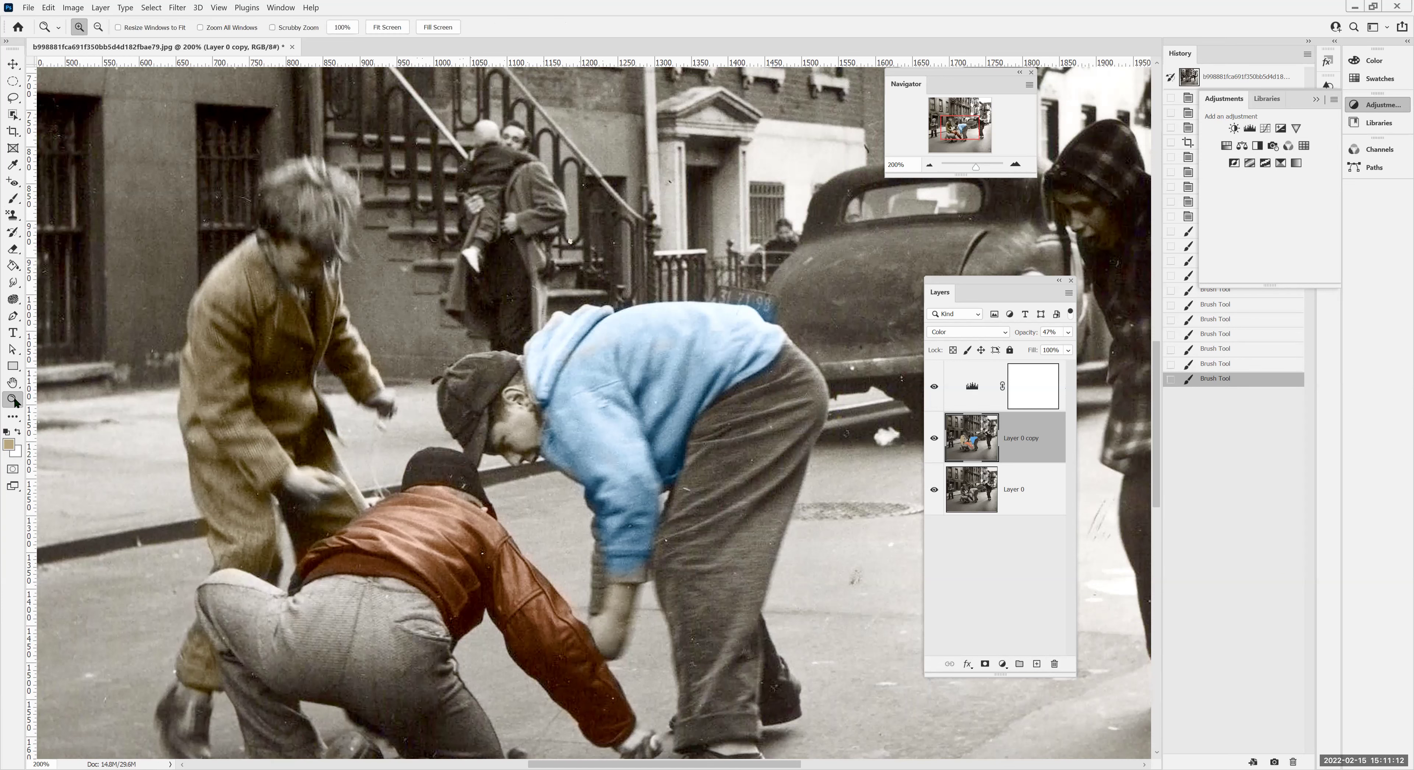
key("ctrl+minus")
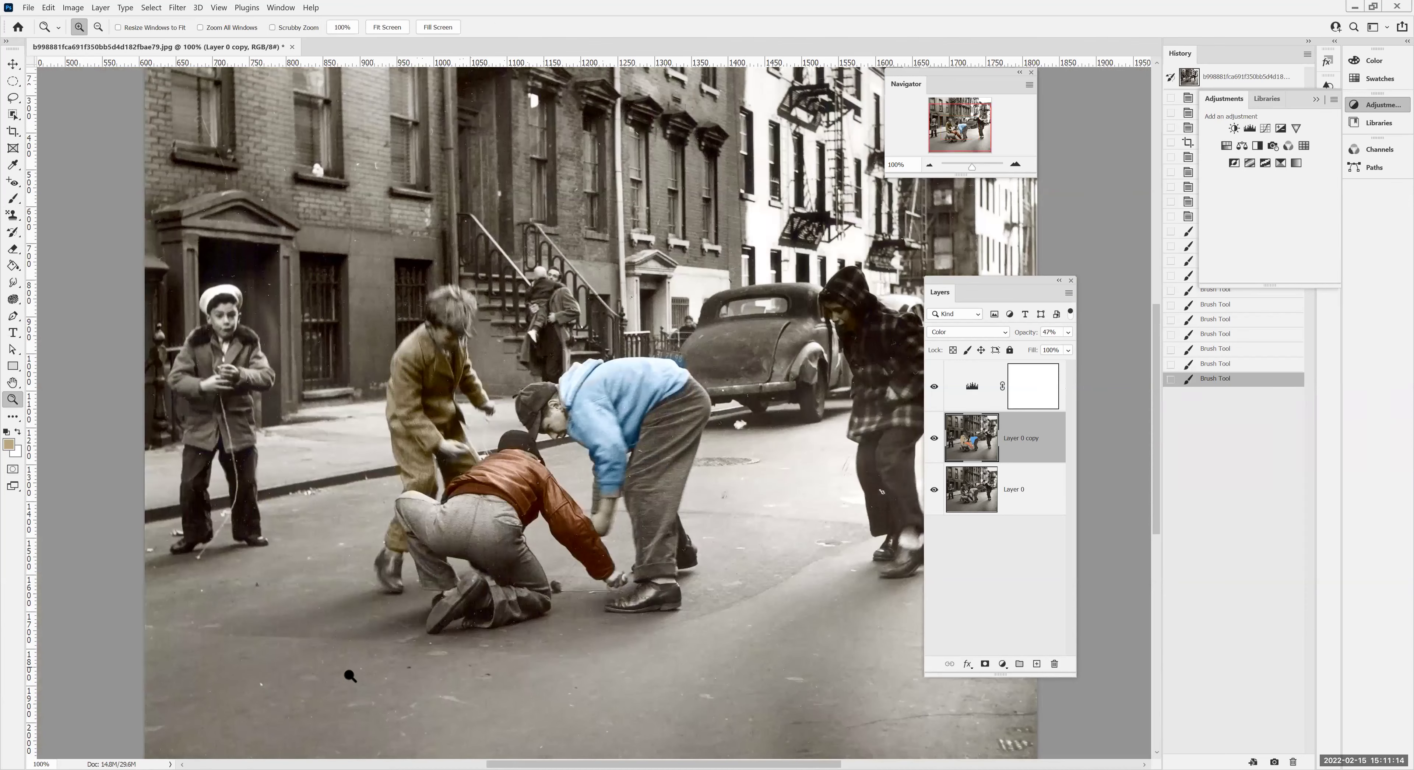